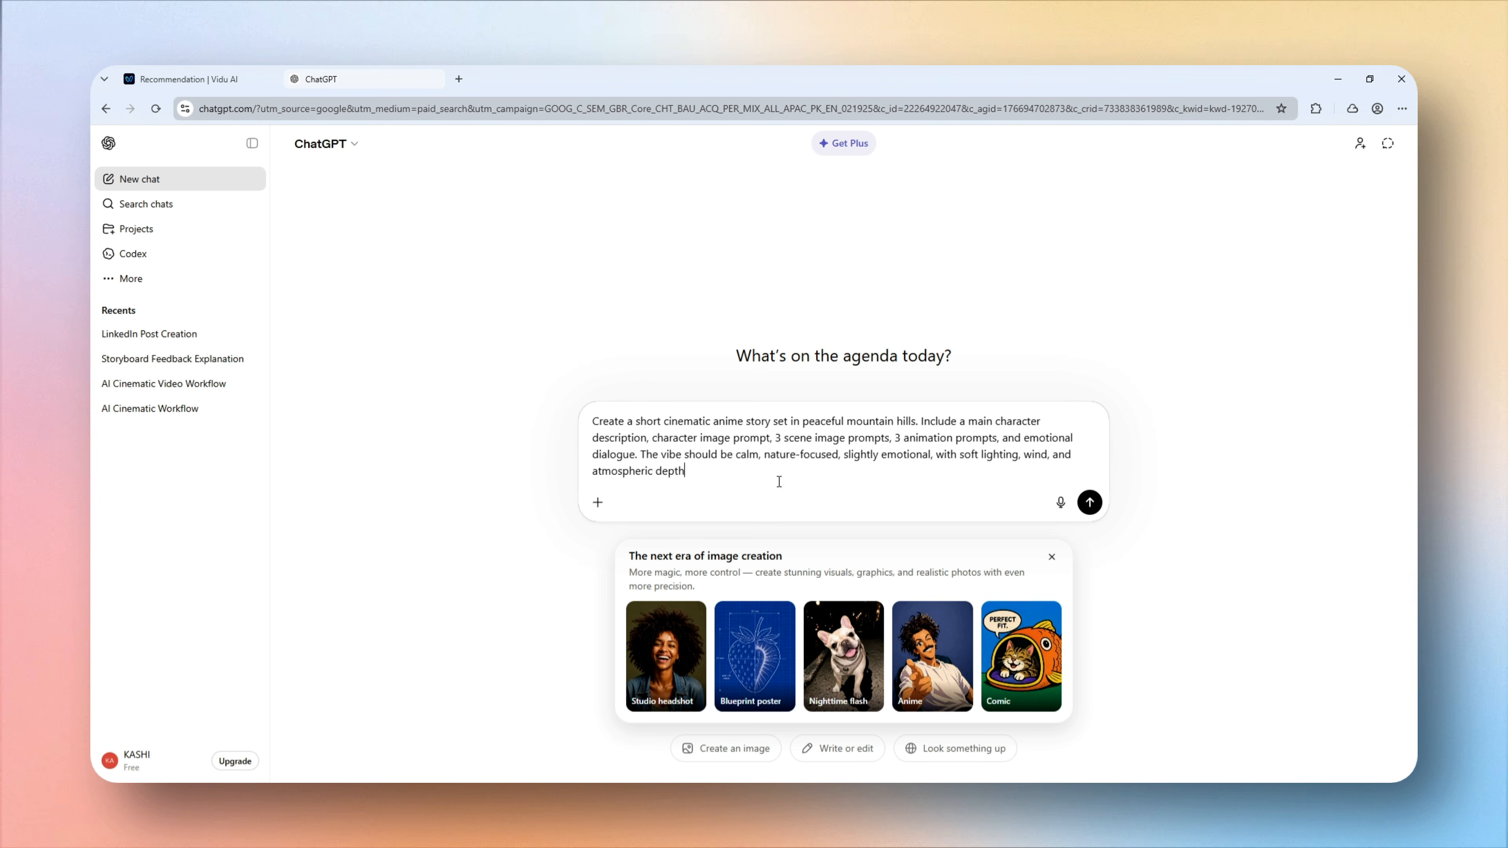
- Submit the cinematic anime story request and copy the Character Image Prompt text from the response
left_click(1091, 504)
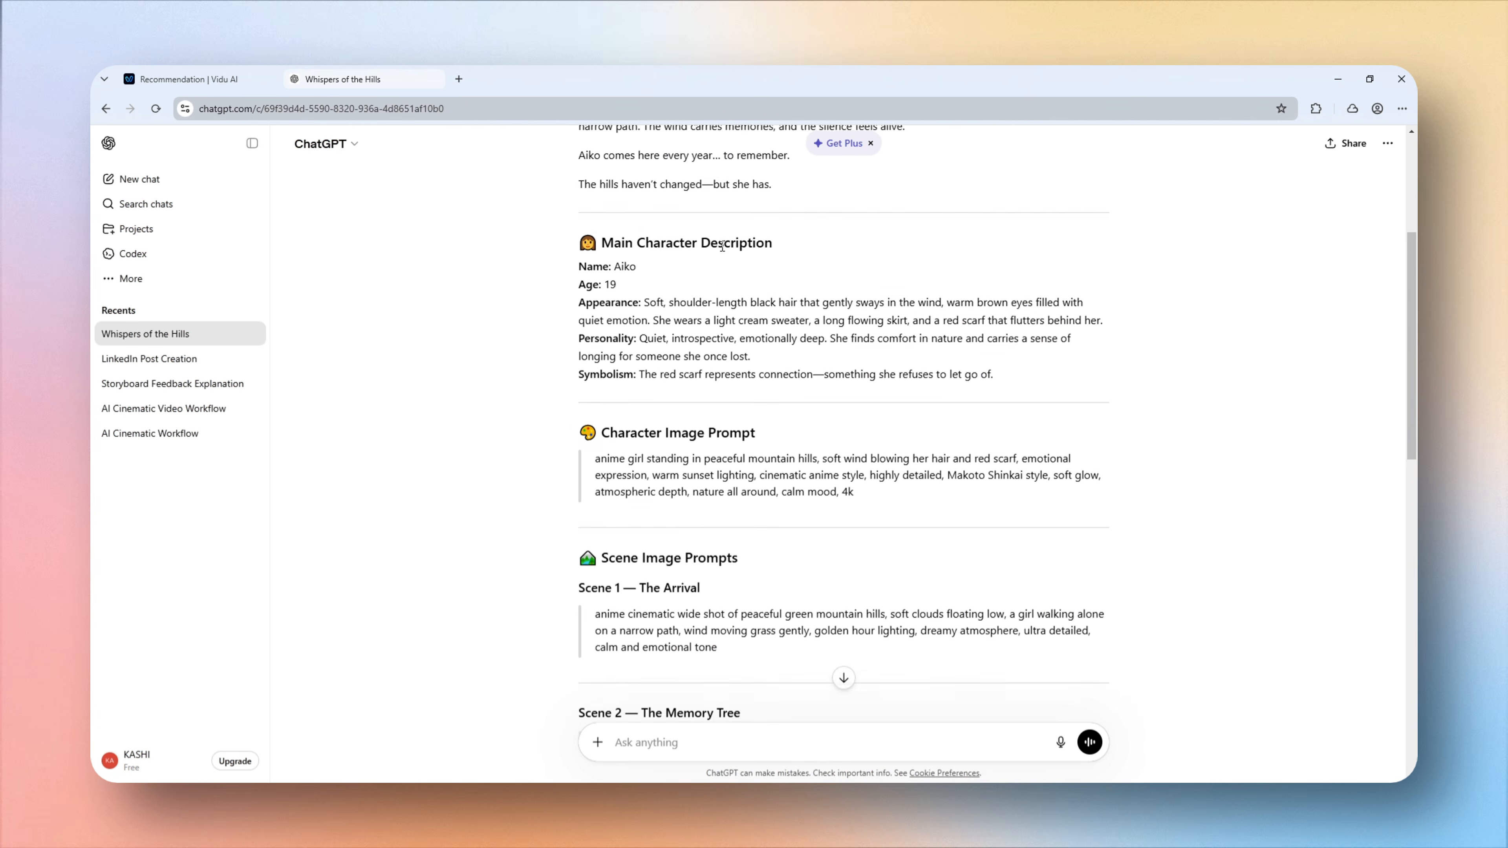
scroll(722, 245, "down", 2)
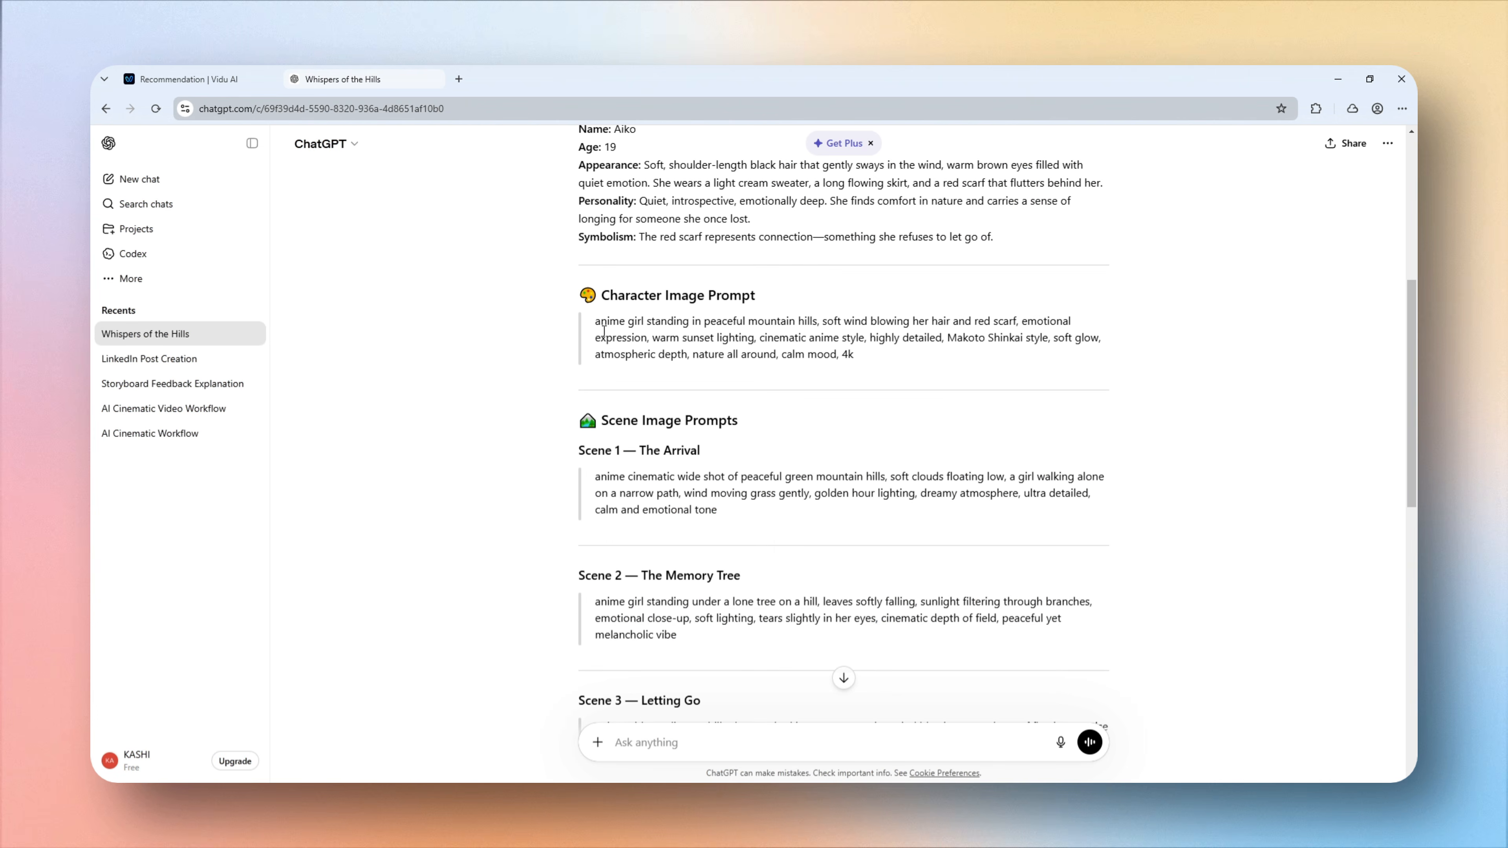
left_click_drag(596, 326, 854, 354)
key("ctrl+c")
right_click(800, 329)
left_click(823, 343)
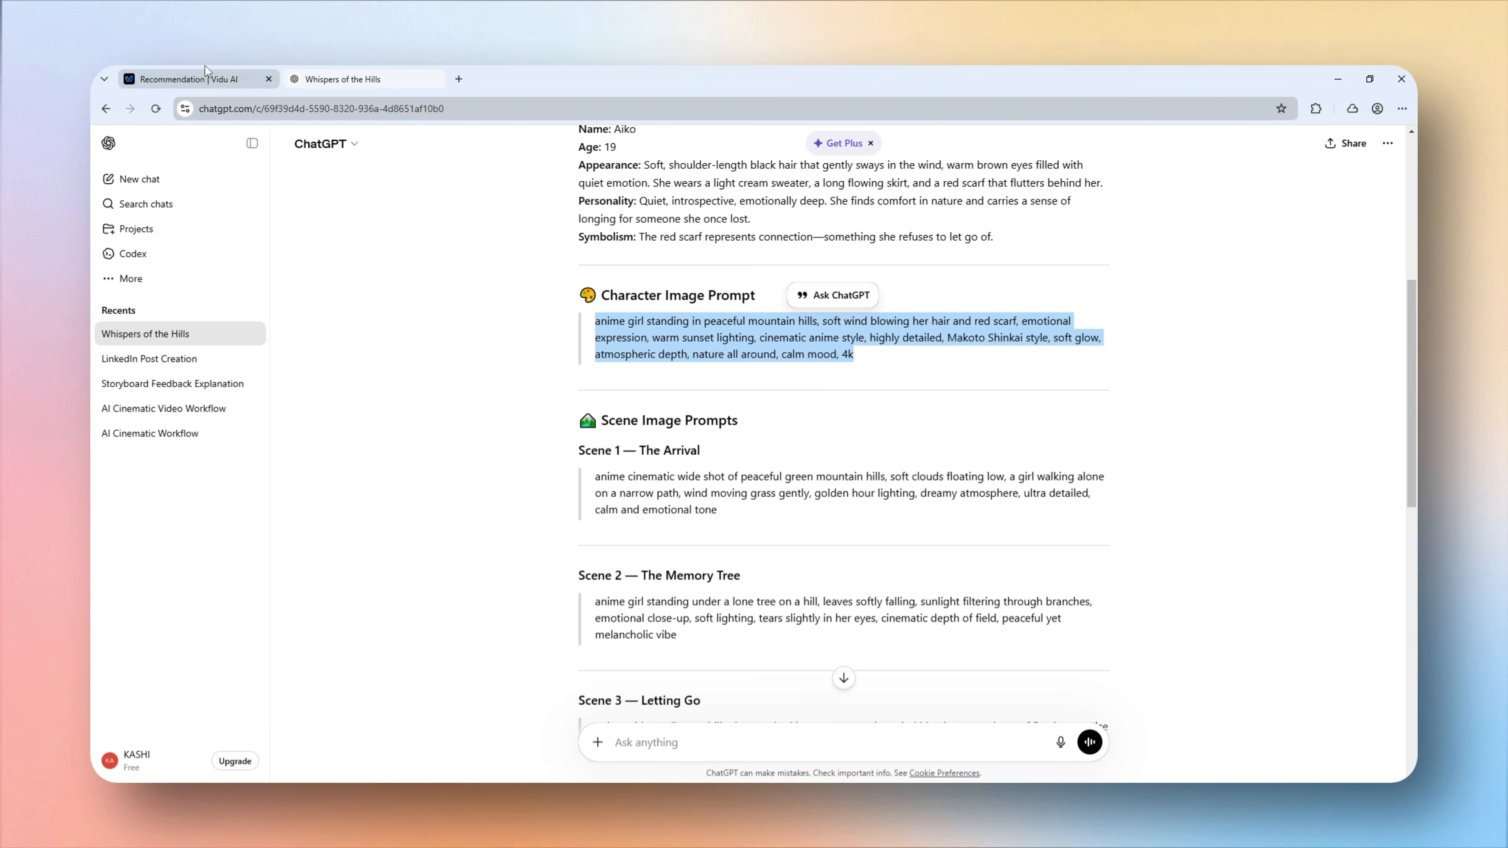
- Switch to Vidu AI and paste the copied character prompt into Text to Image generation
left_click(206, 73)
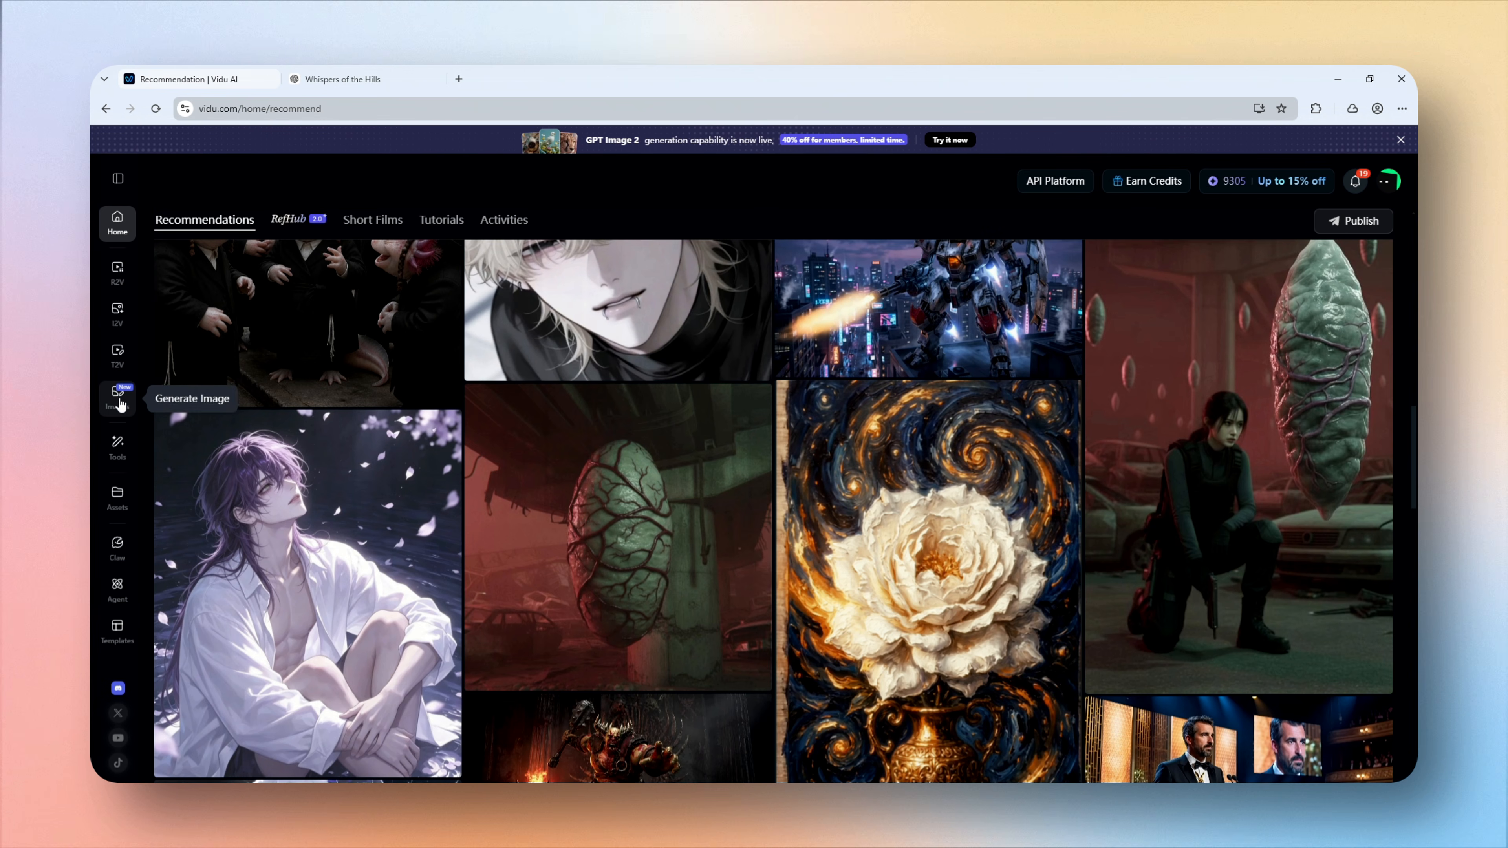
left_click(119, 401)
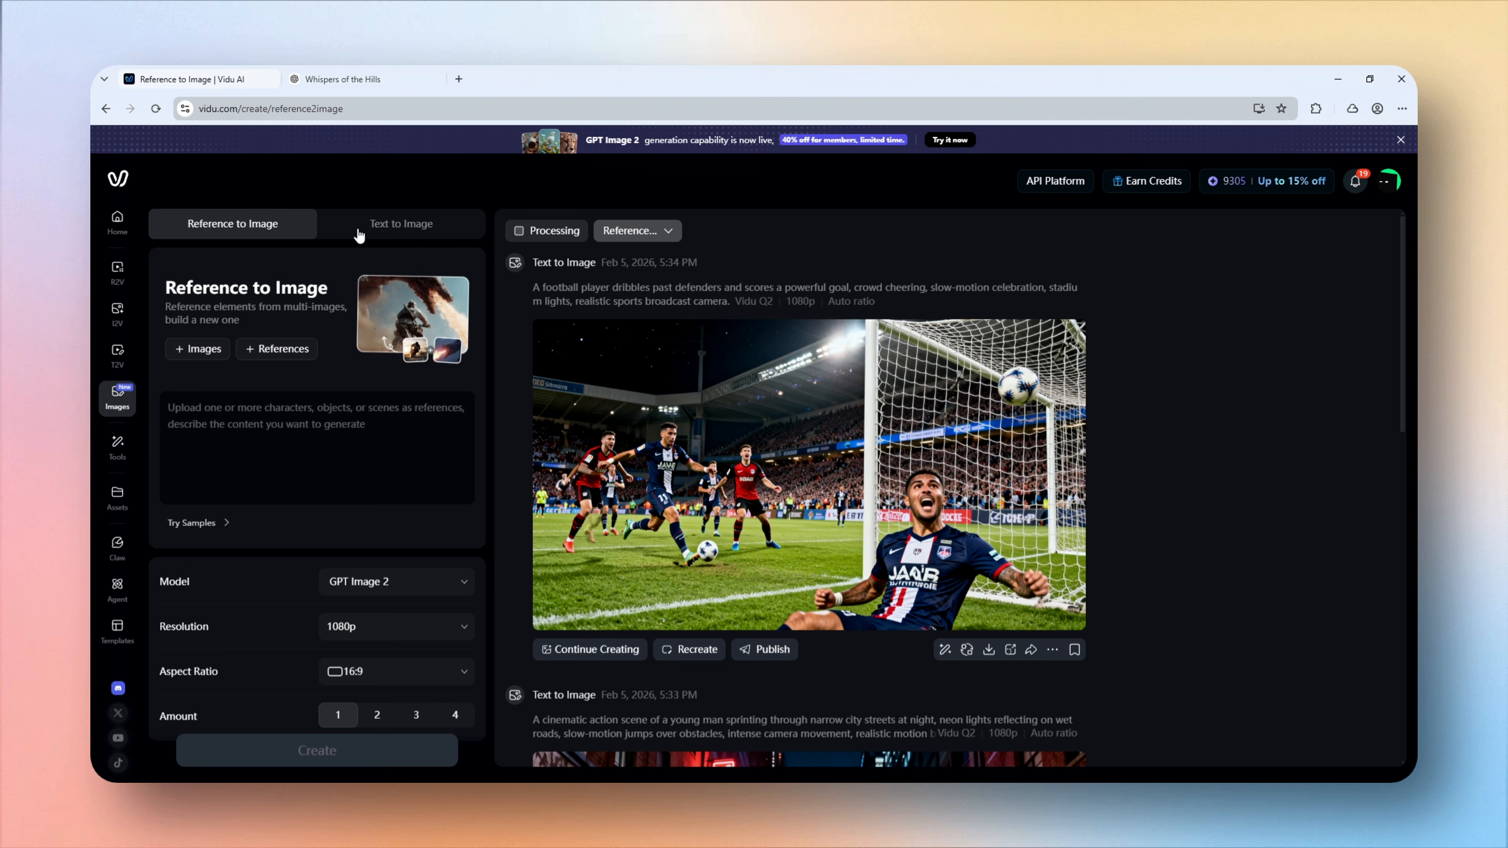
left_click(369, 228)
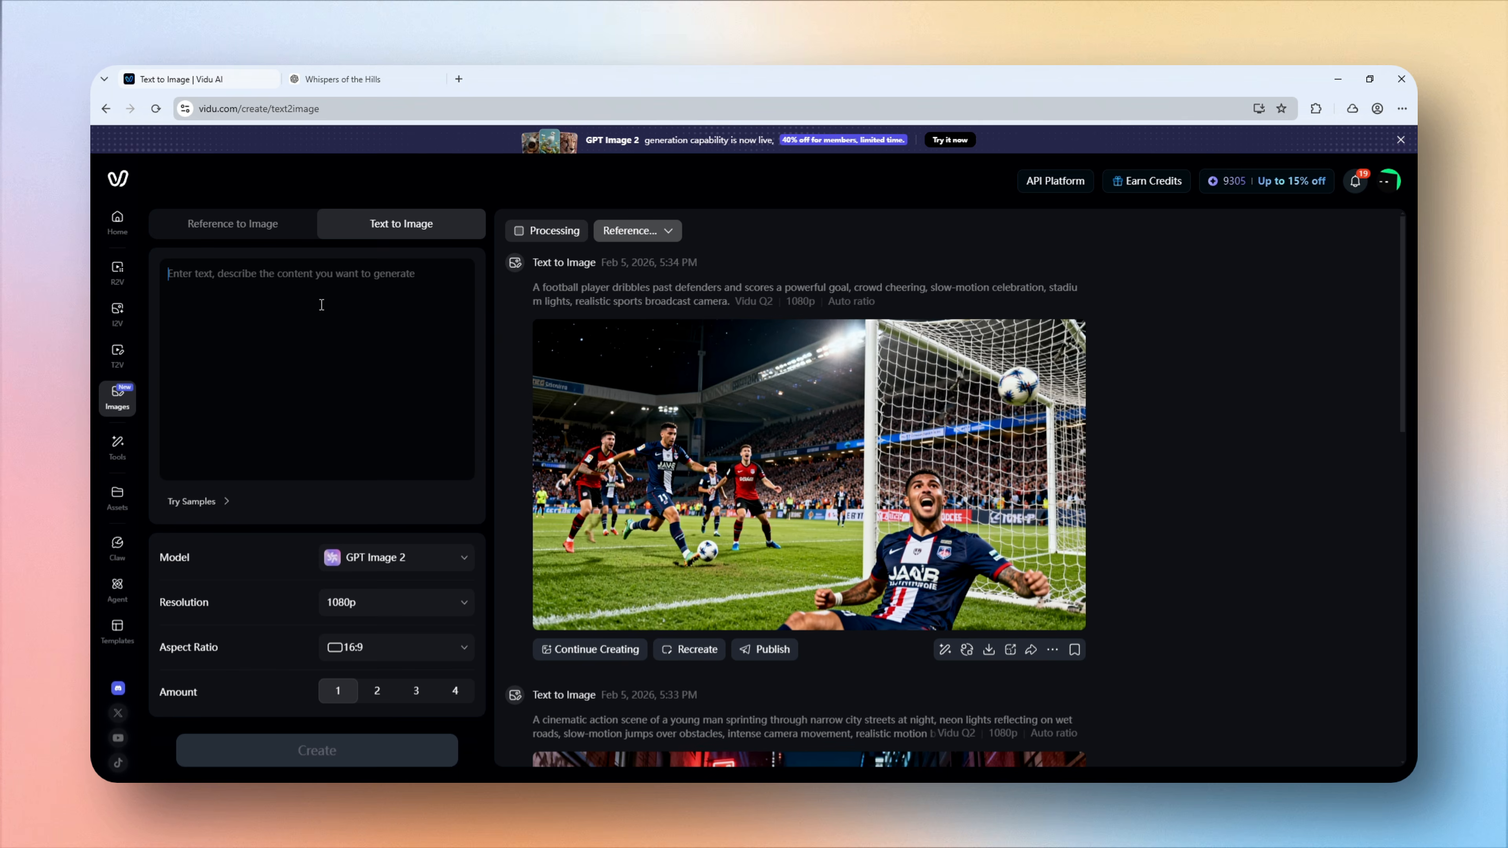
key("ctrl+v")
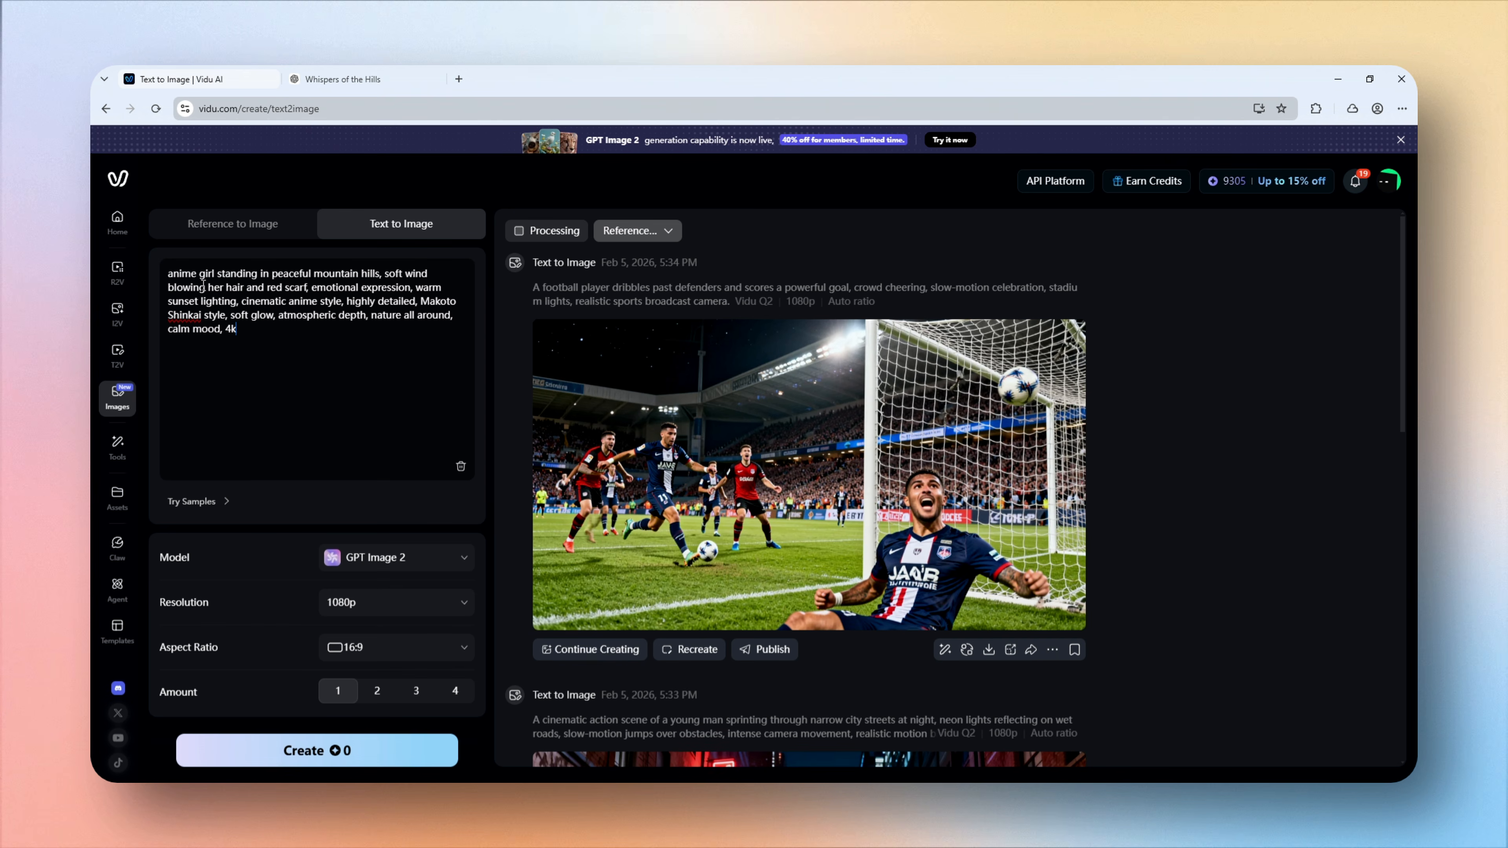
left_click_drag(173, 272, 335, 343)
left_click(334, 342)
- Generate the character image with the GPT Image 2 model, 4K resolution and 16:9 aspect ratio
left_click(379, 558)
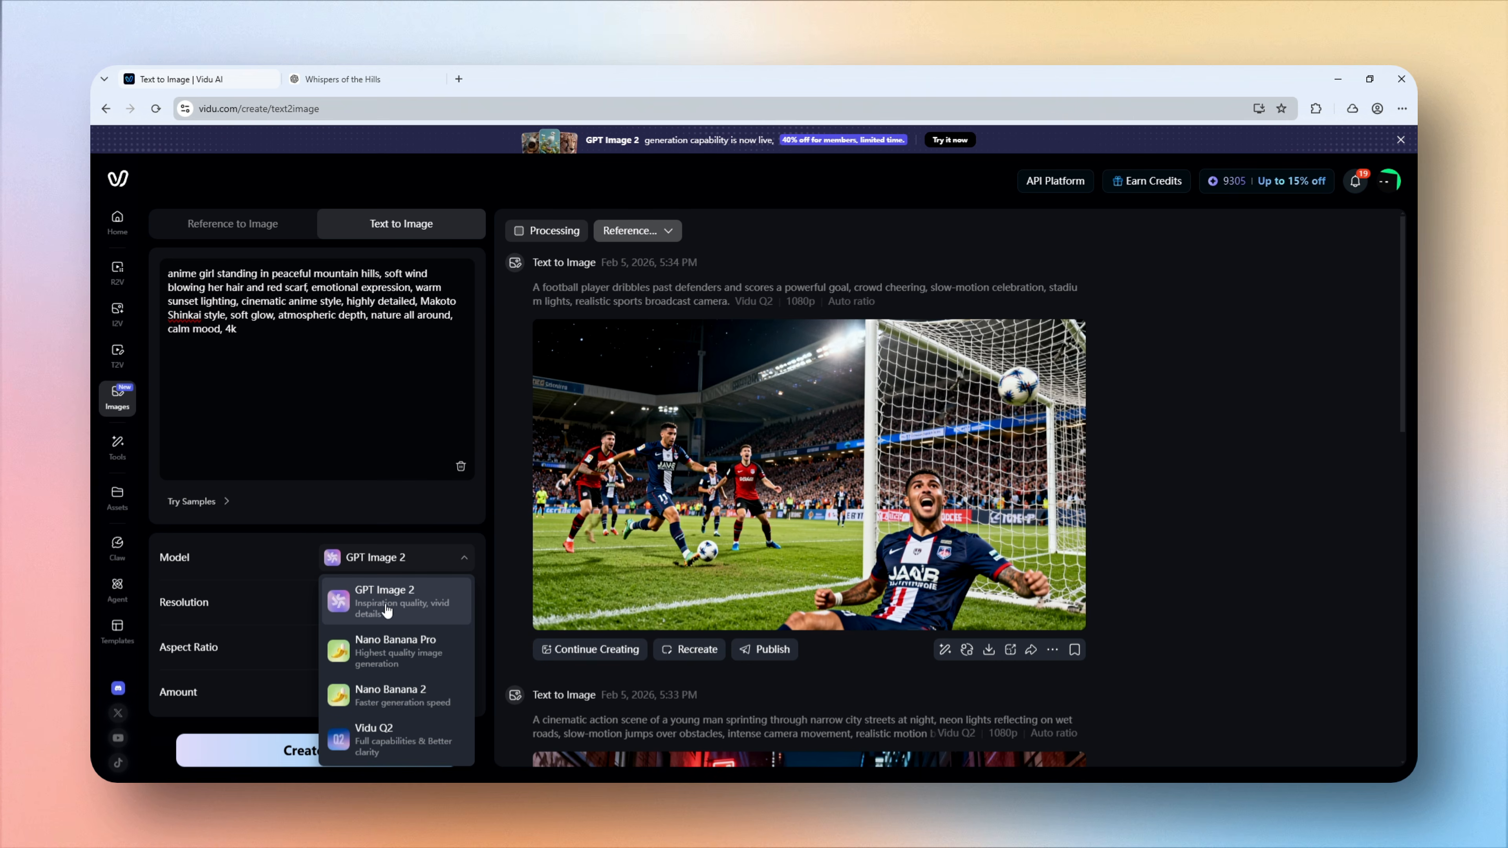
left_click(398, 603)
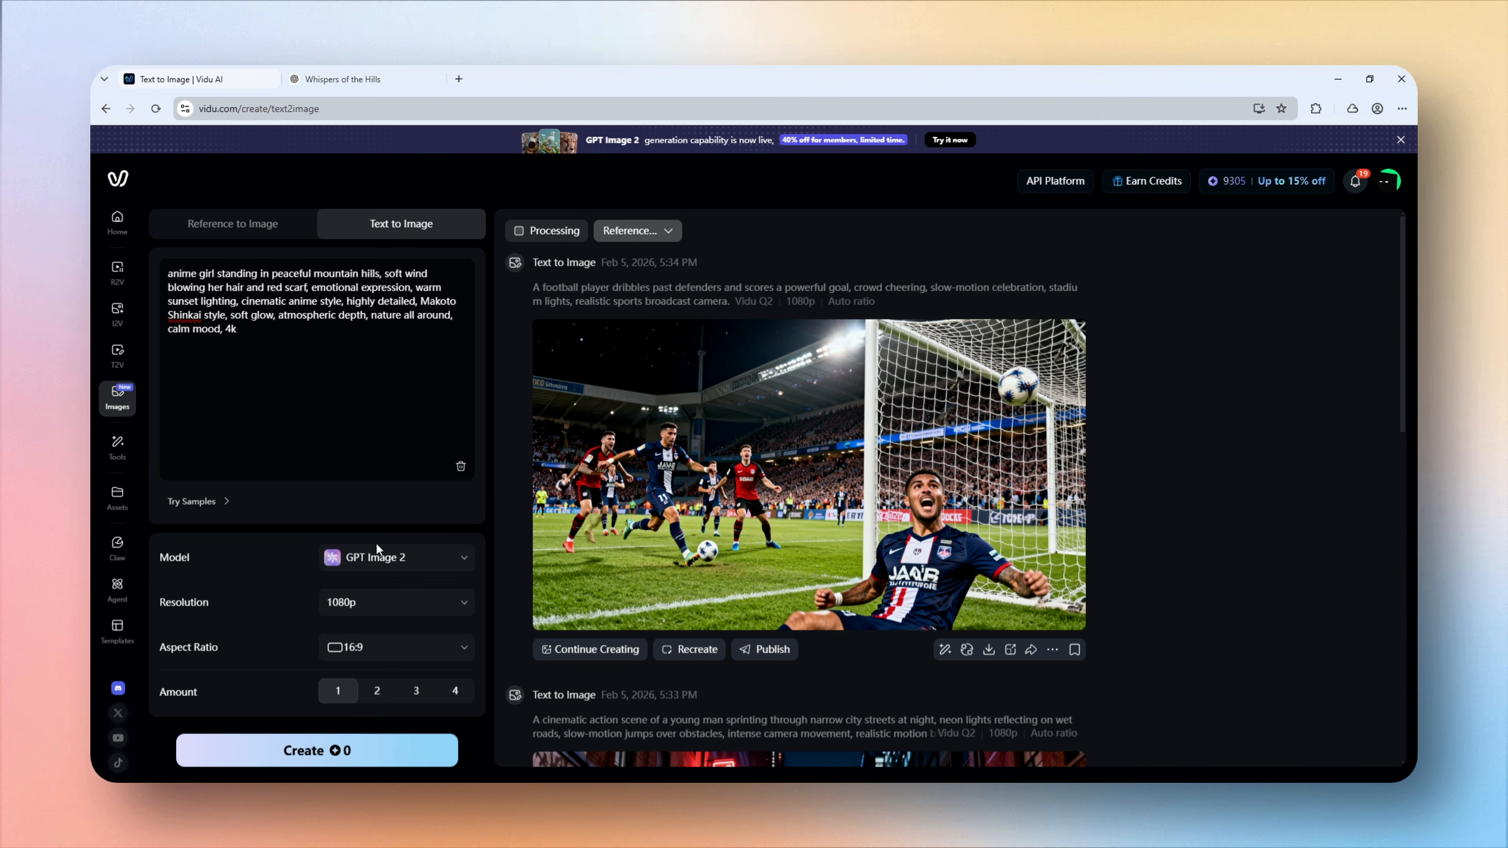
left_click(368, 602)
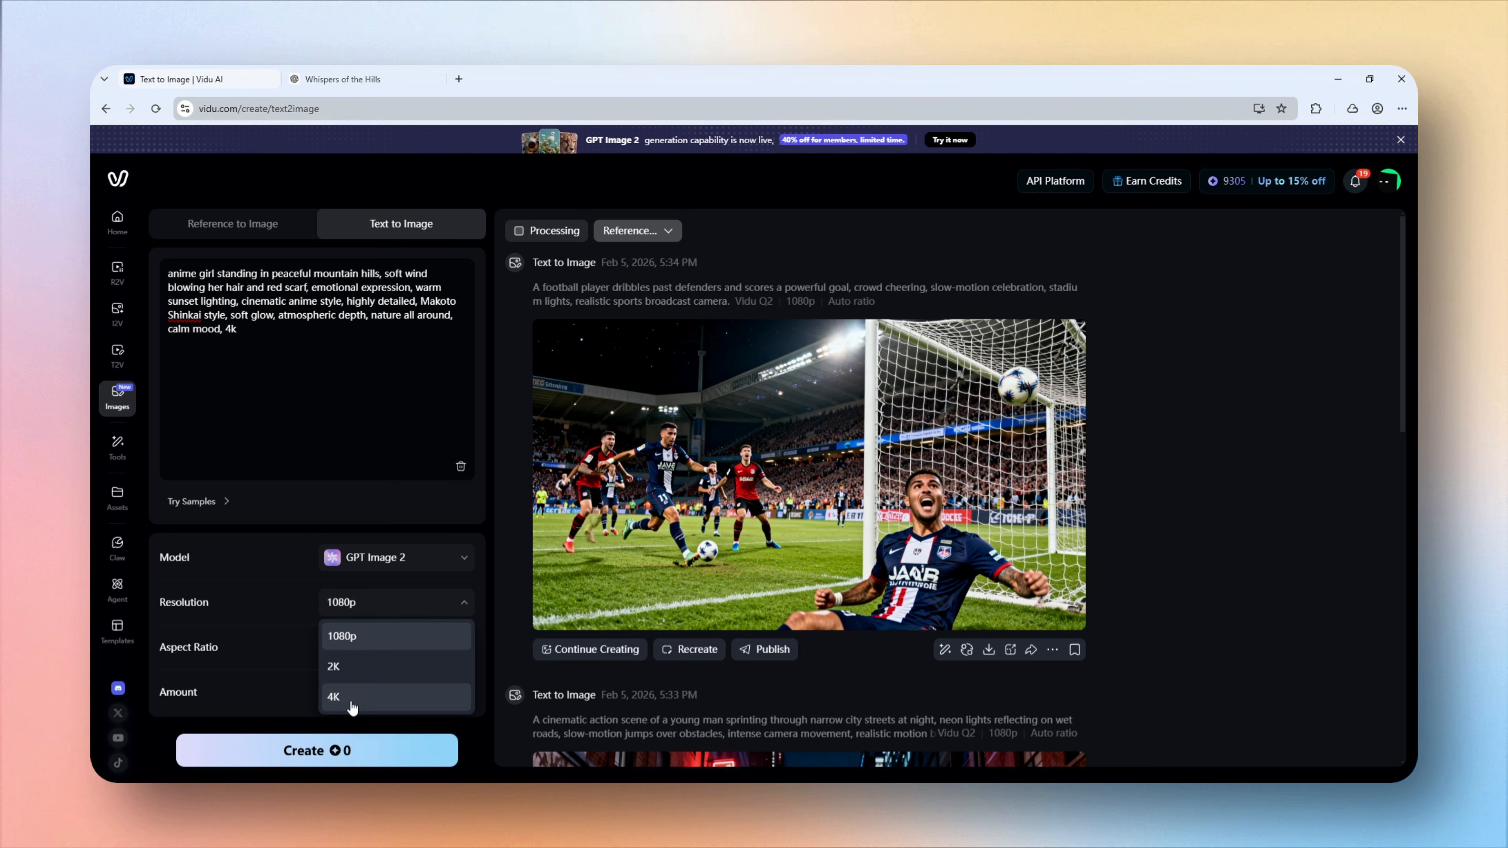
left_click(366, 701)
left_click(371, 659)
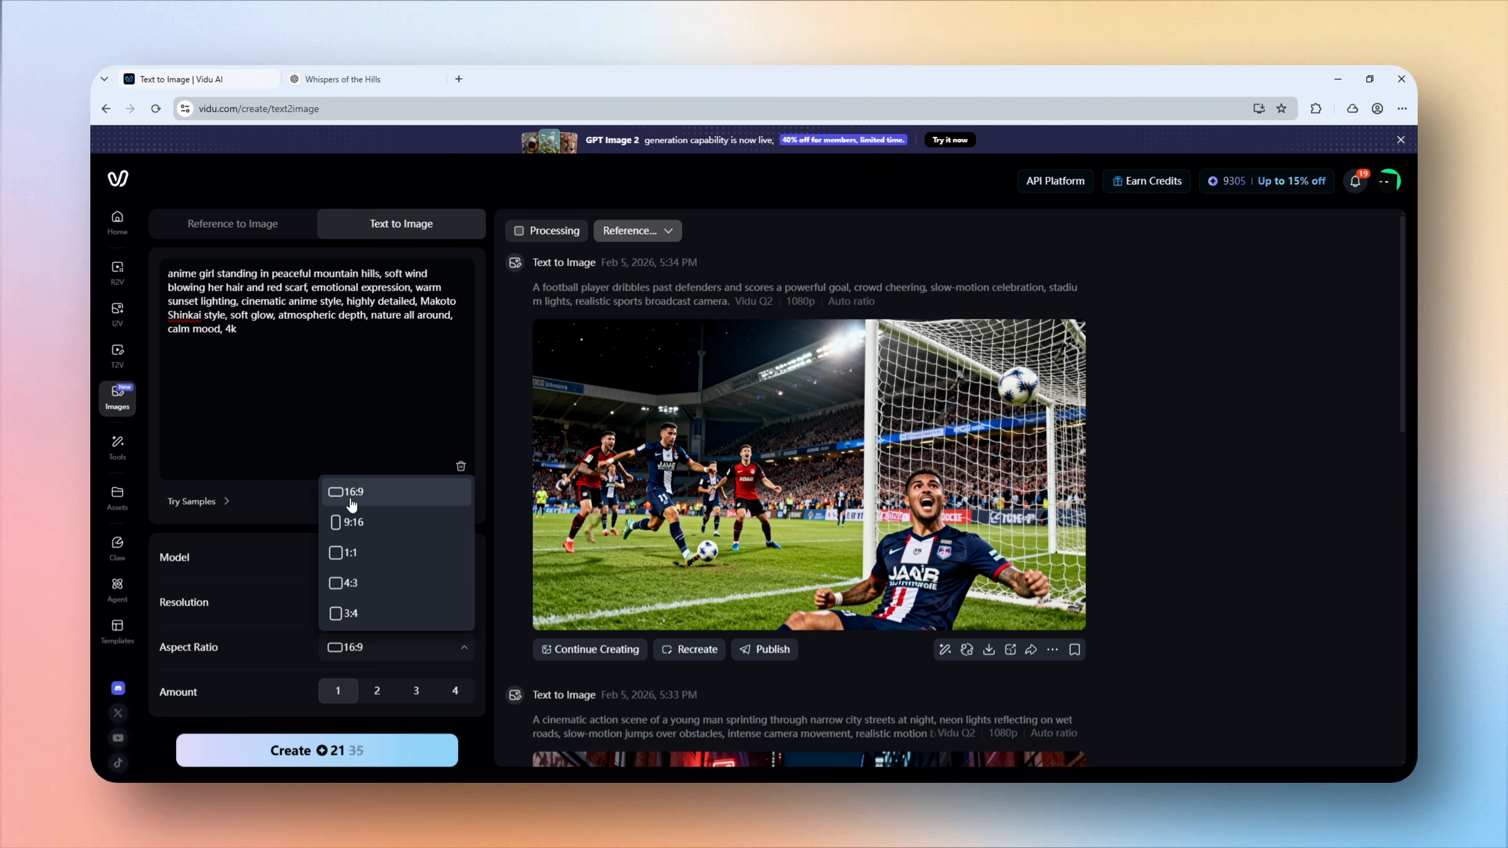
left_click(369, 510)
left_click(316, 750)
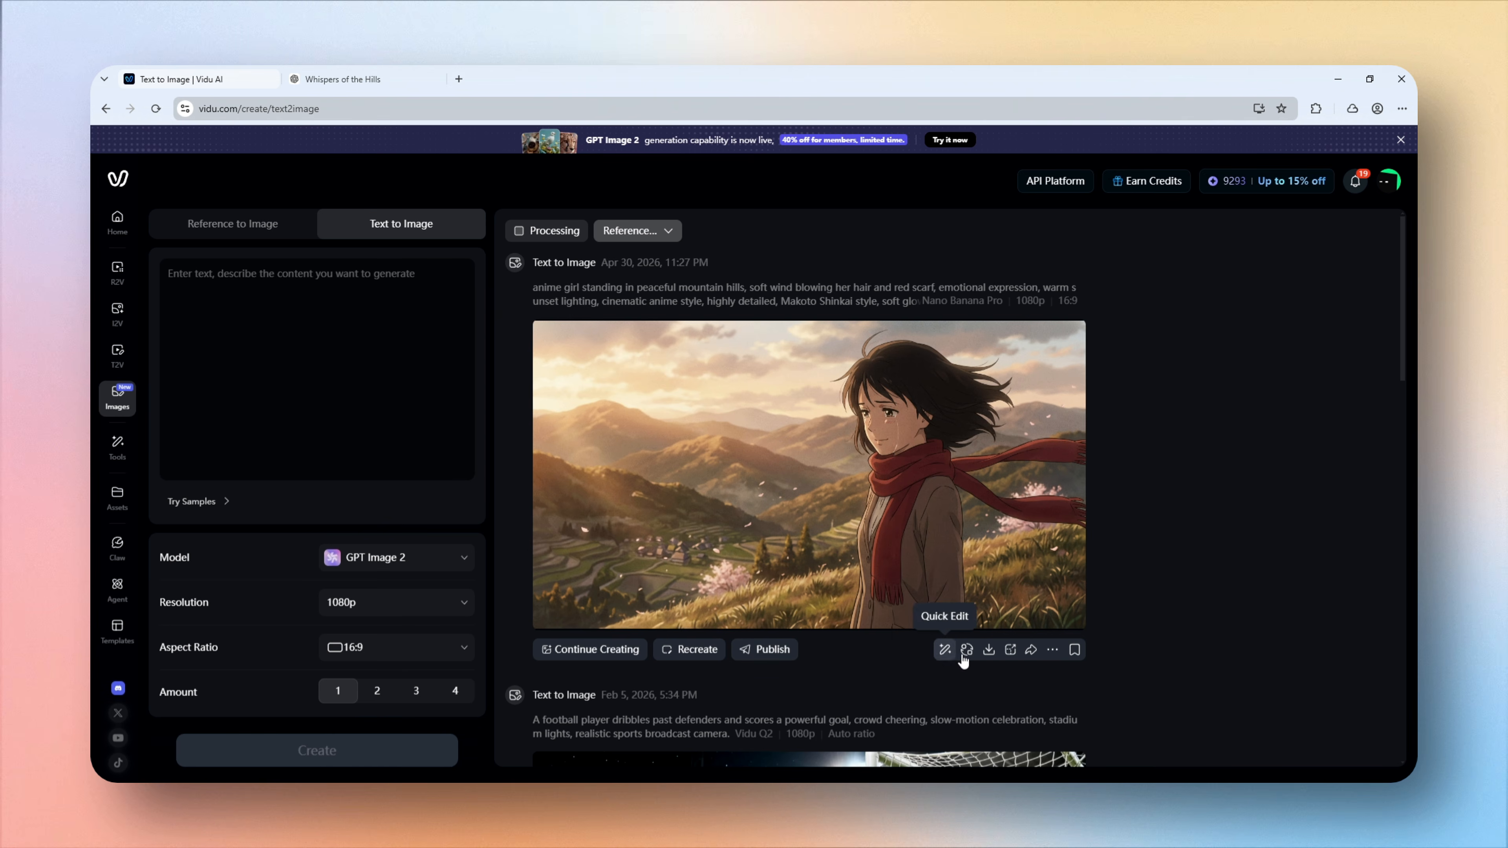
- Create a static reference named Aiko from the generated character image, without a voice
left_click(966, 654)
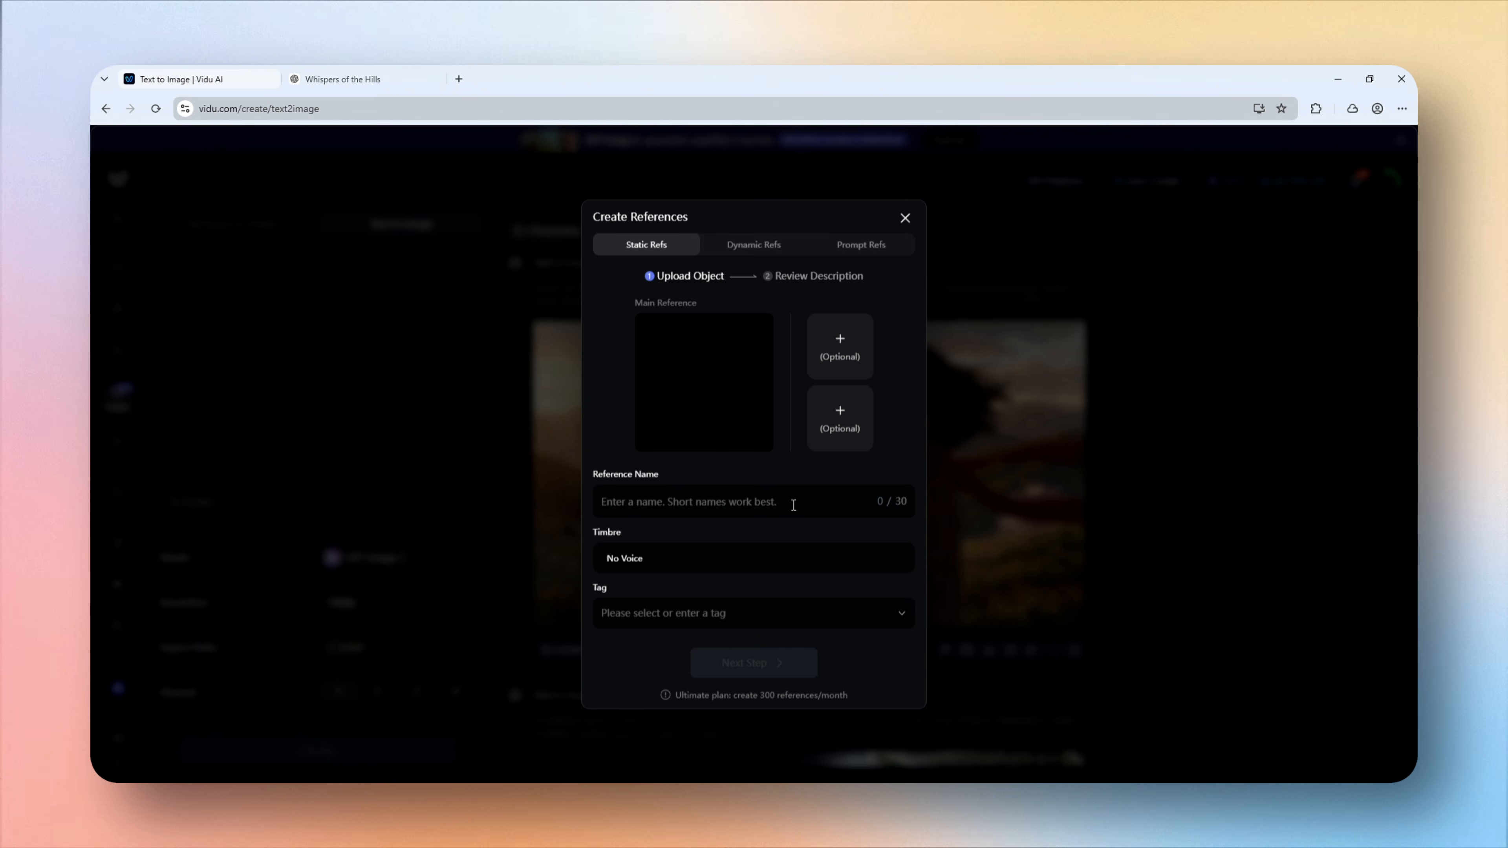
left_click(674, 510)
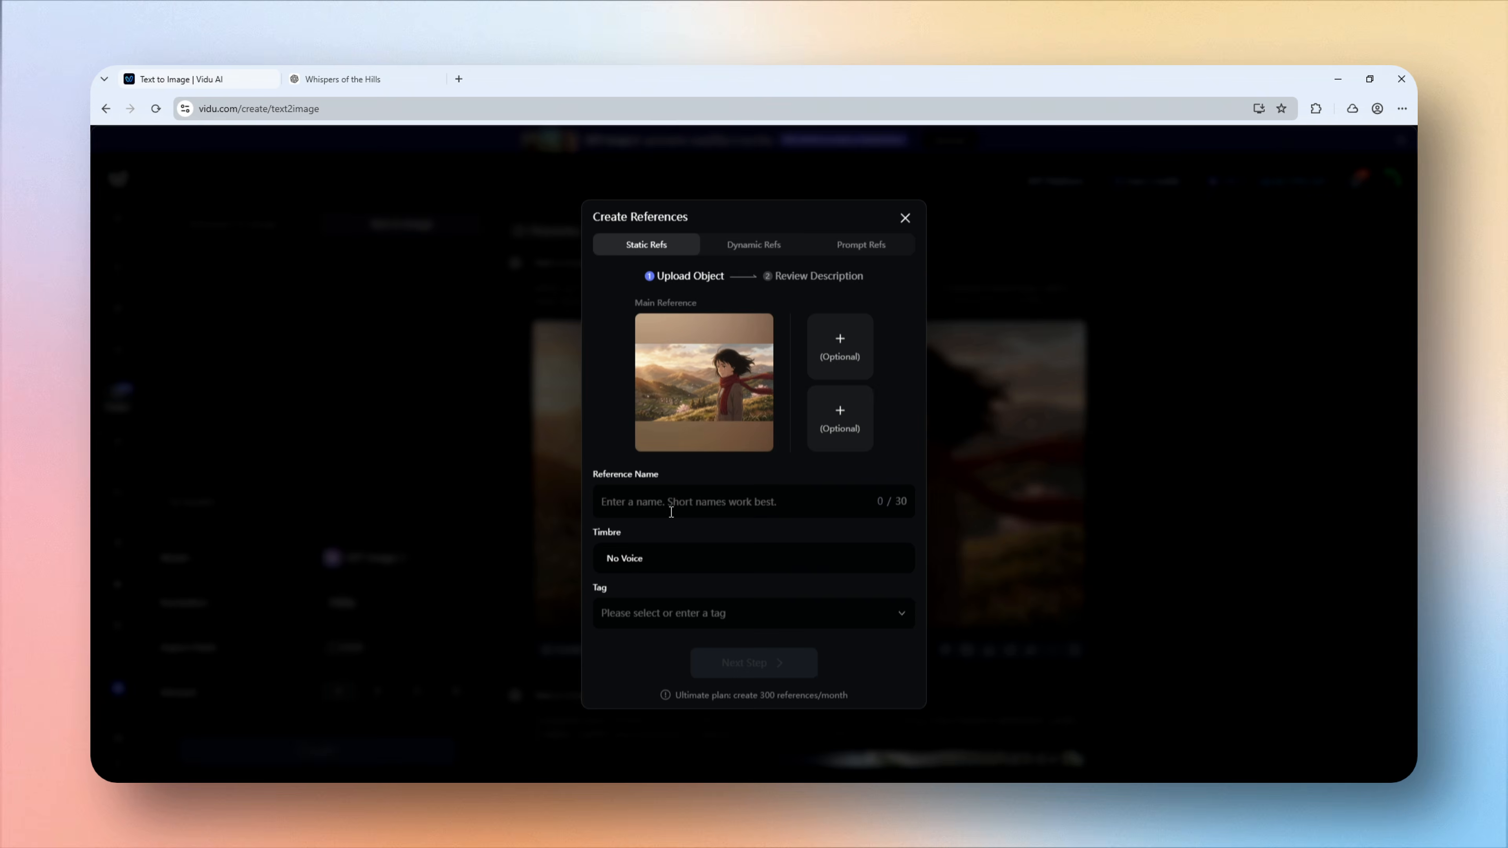
key("super+v")
left_click(674, 571)
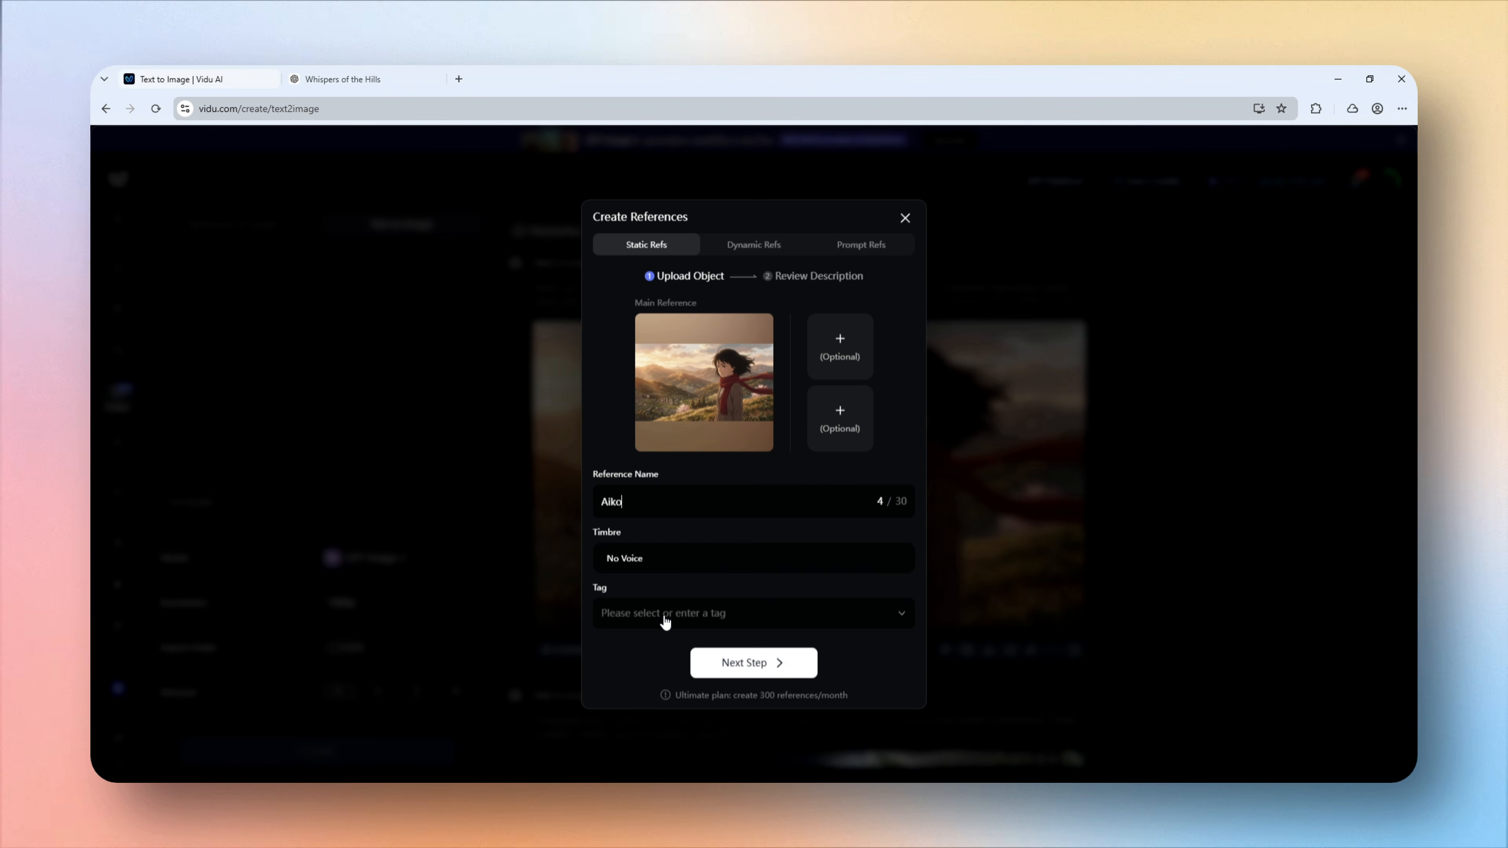
left_click(751, 662)
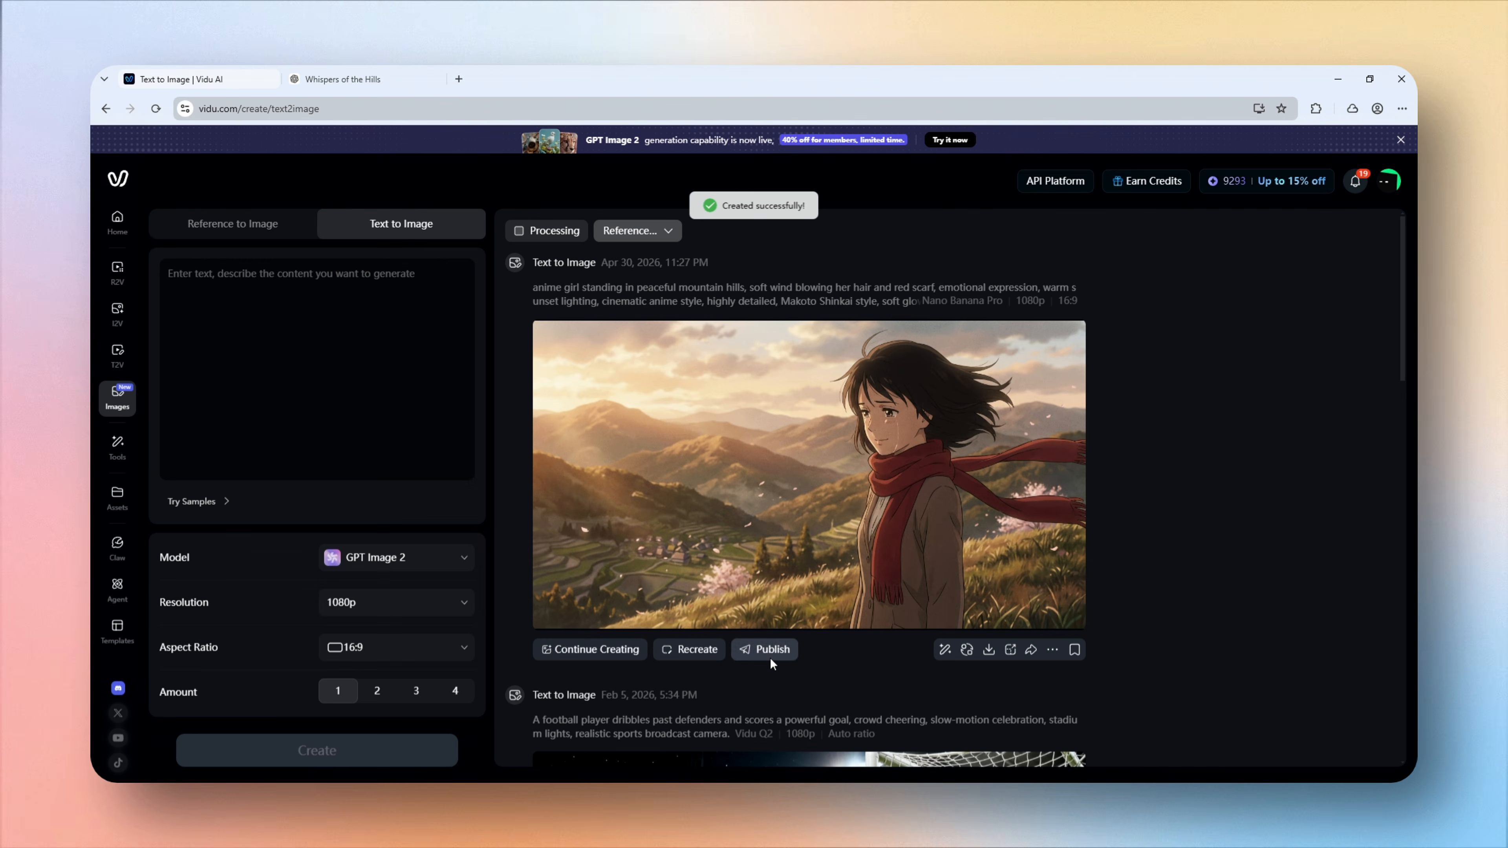
- Switch to Reference to Image generation and add the saved Aiko reference
left_click(247, 226)
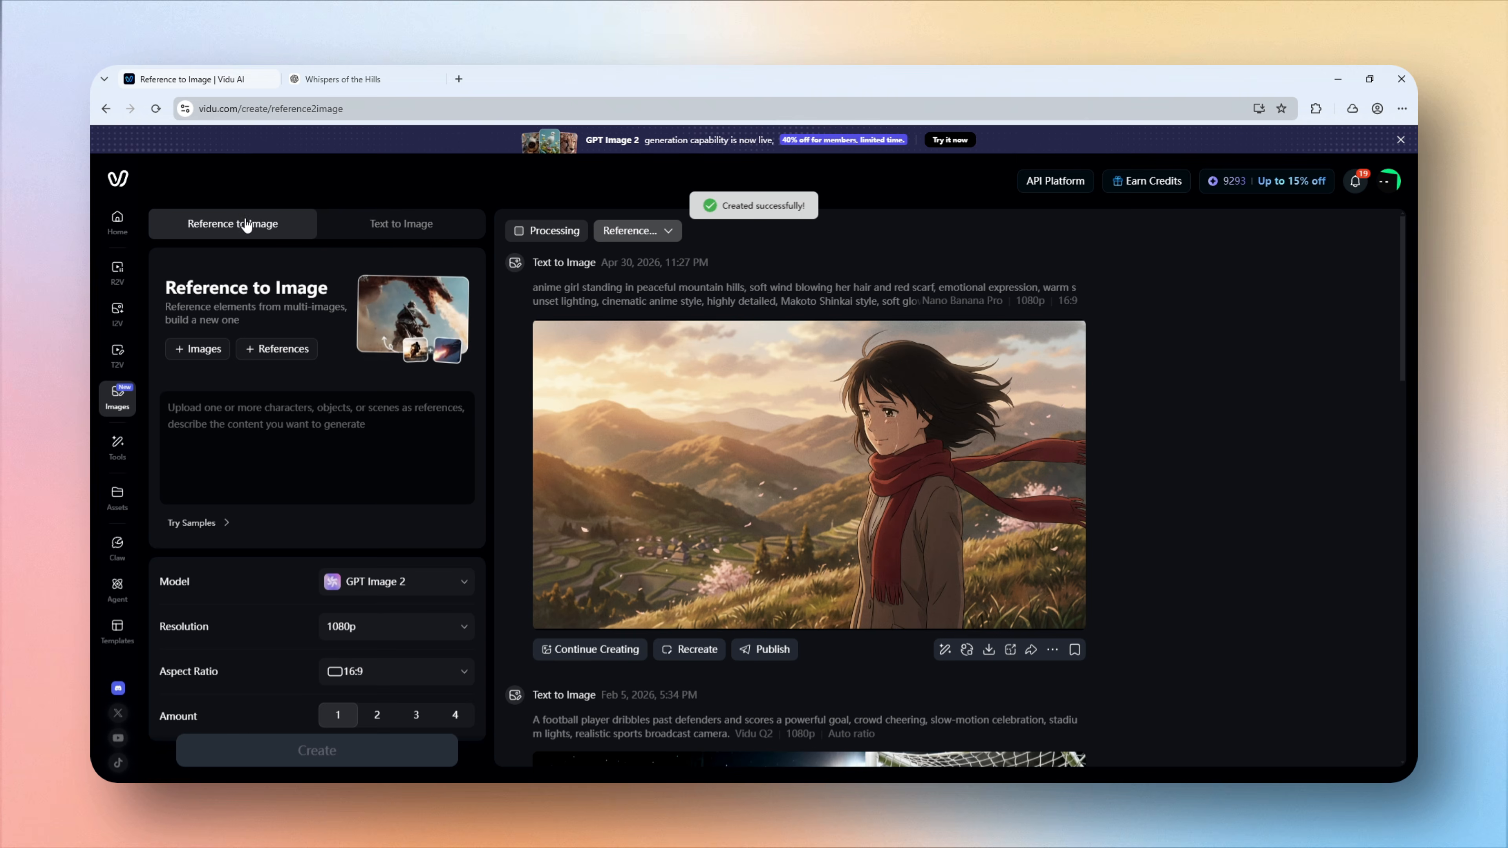
left_click(259, 351)
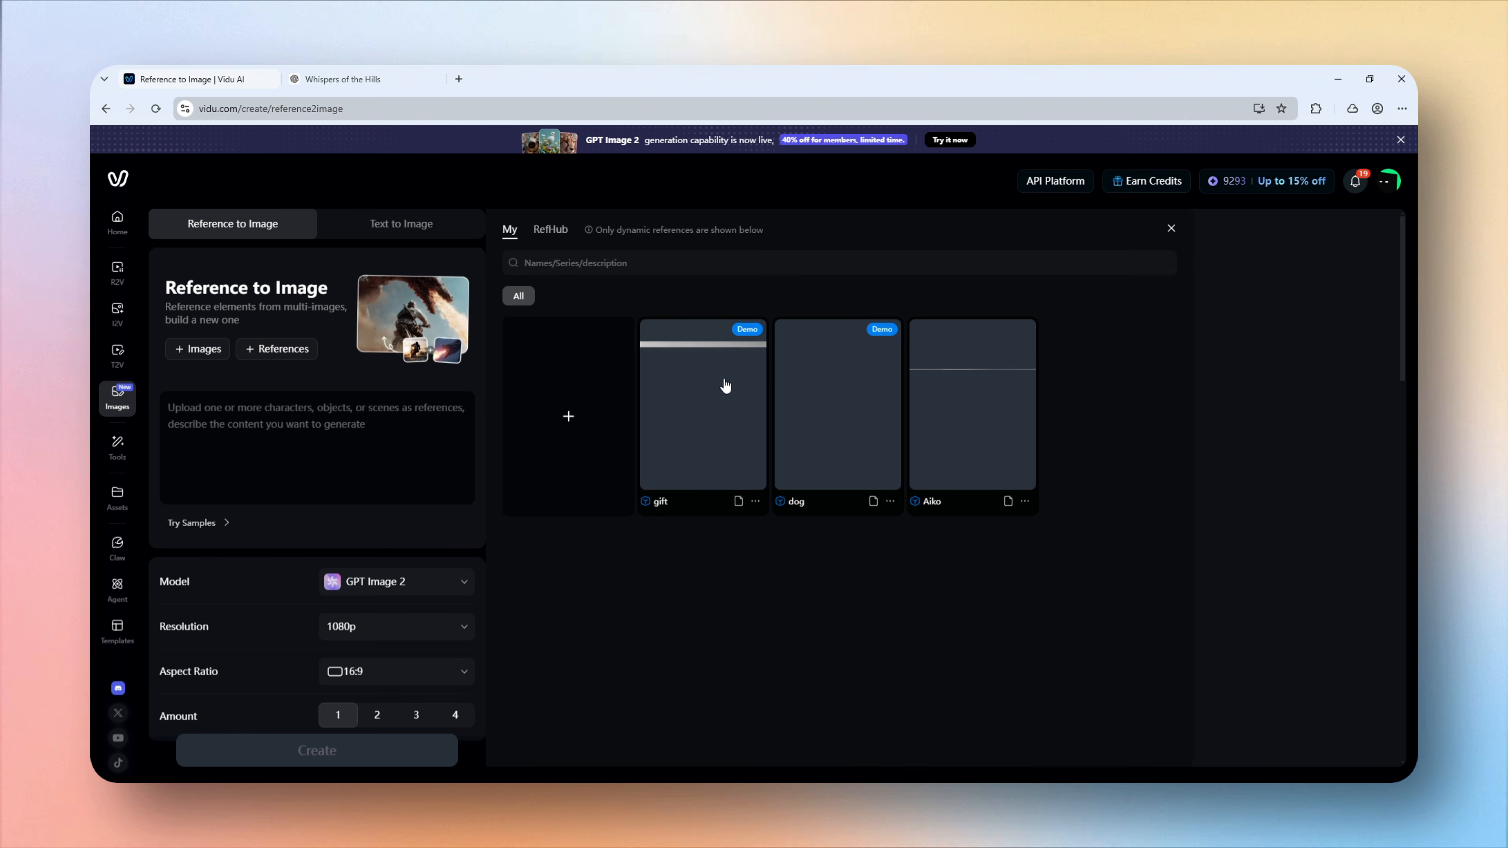
left_click(983, 437)
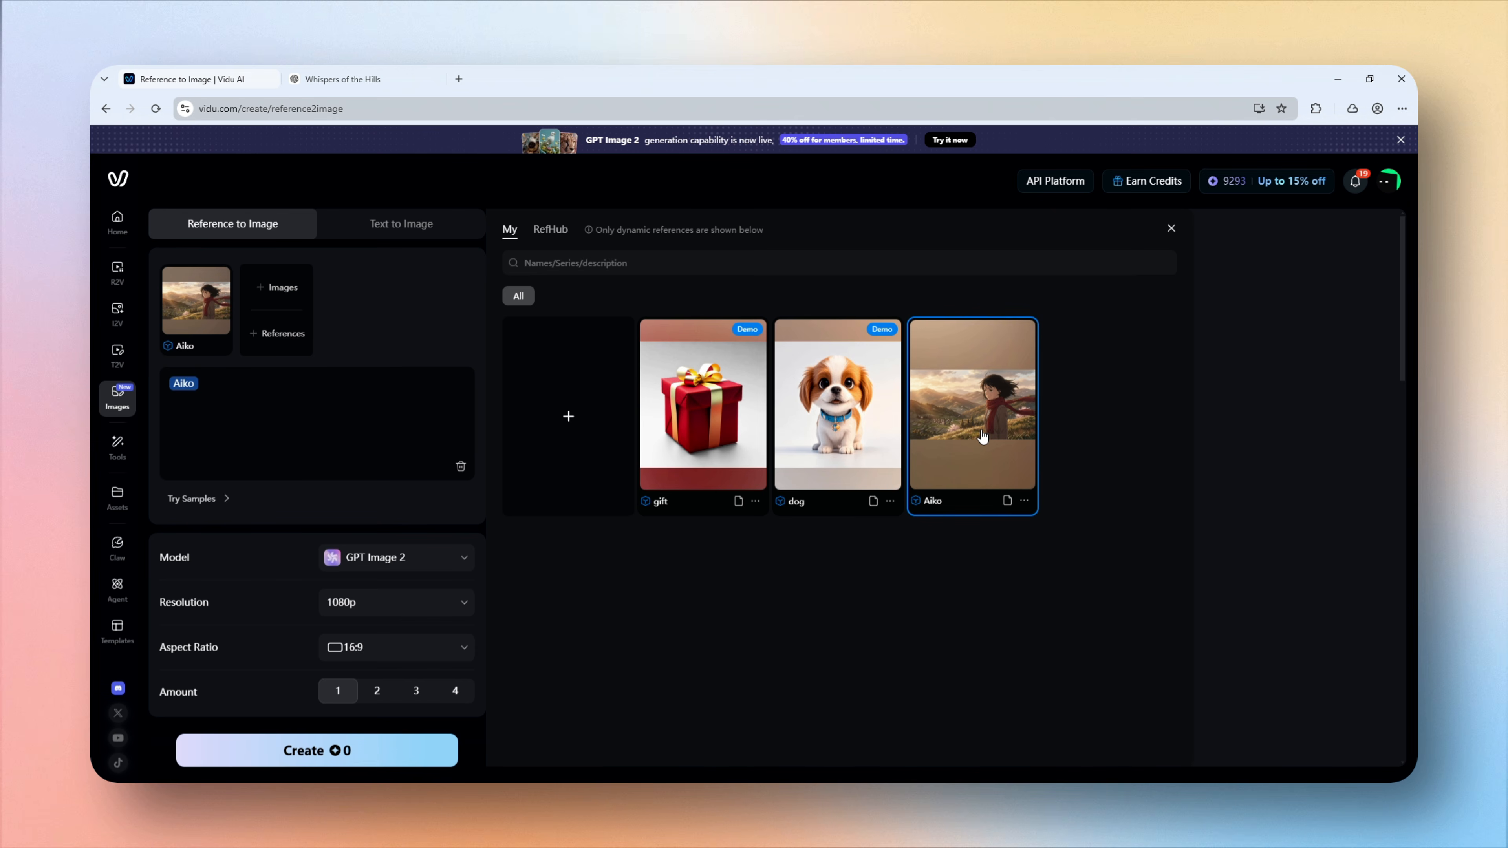
- Copy the "Scene 1 — The Arrival" image prompt from ChatGPT and paste it after the Aiko reference in Vidu AI
left_click(343, 79)
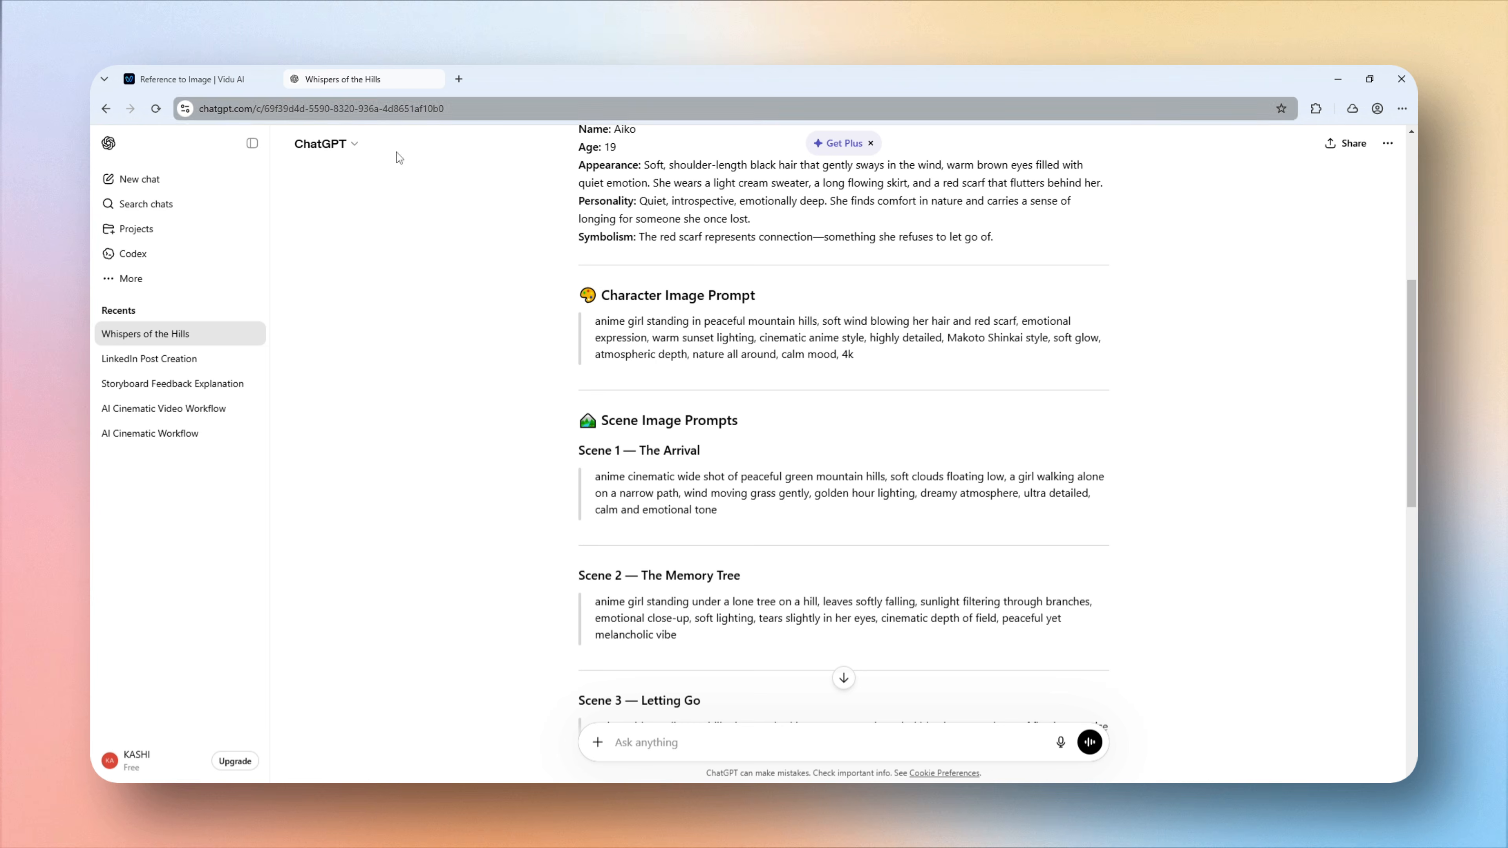
left_click_drag(595, 477, 761, 534)
key("ctrl+c")
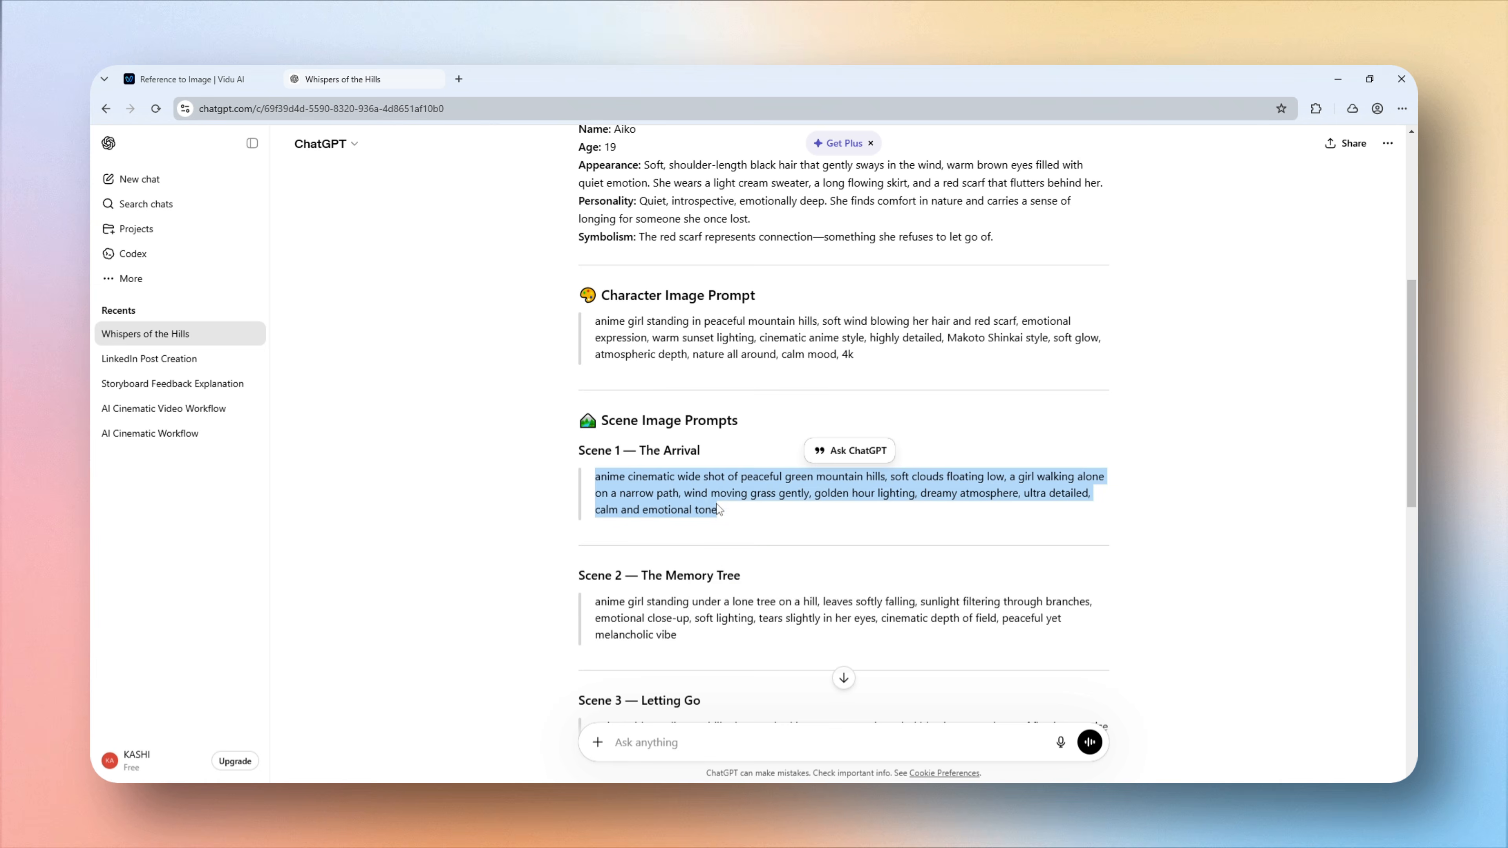
left_click(229, 76)
key("ctrl+v")
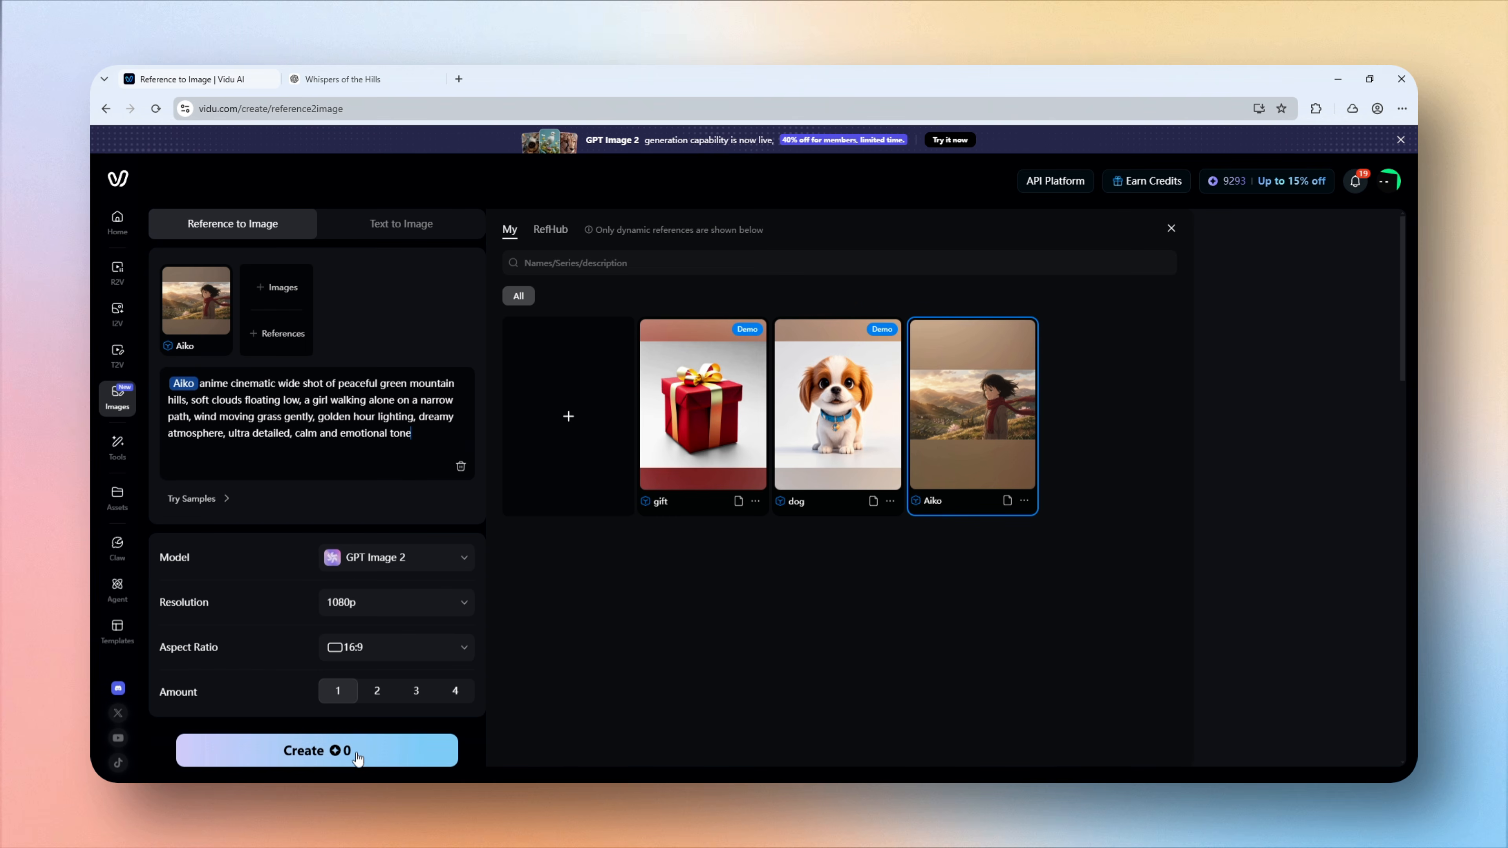
- Generate the Scene 1 image, close the reference library, and open the image's detail page before returning to the creation page
left_click(361, 737)
left_click(1171, 228)
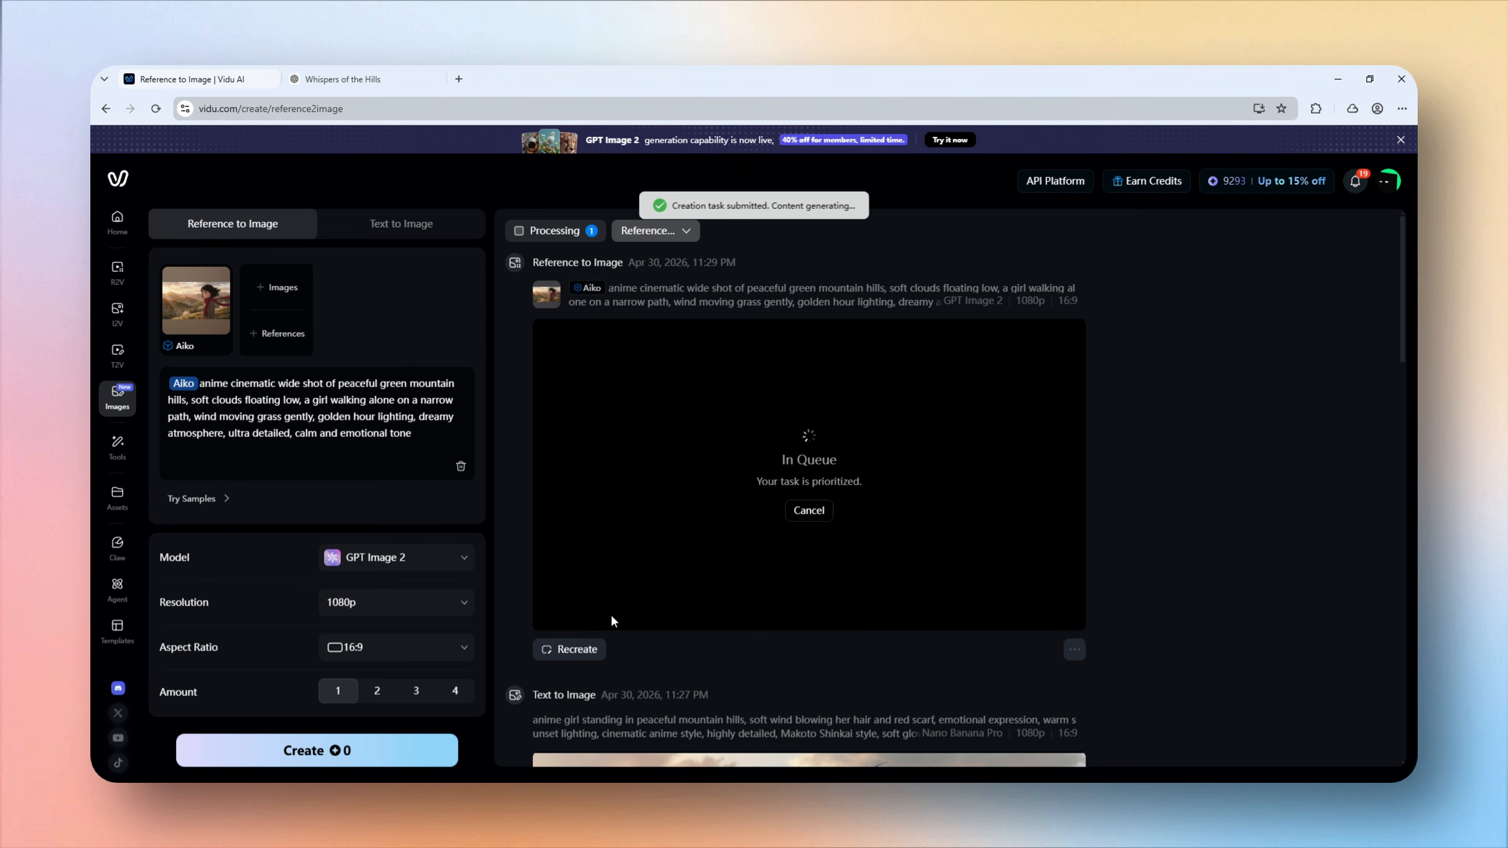
left_click(689, 534)
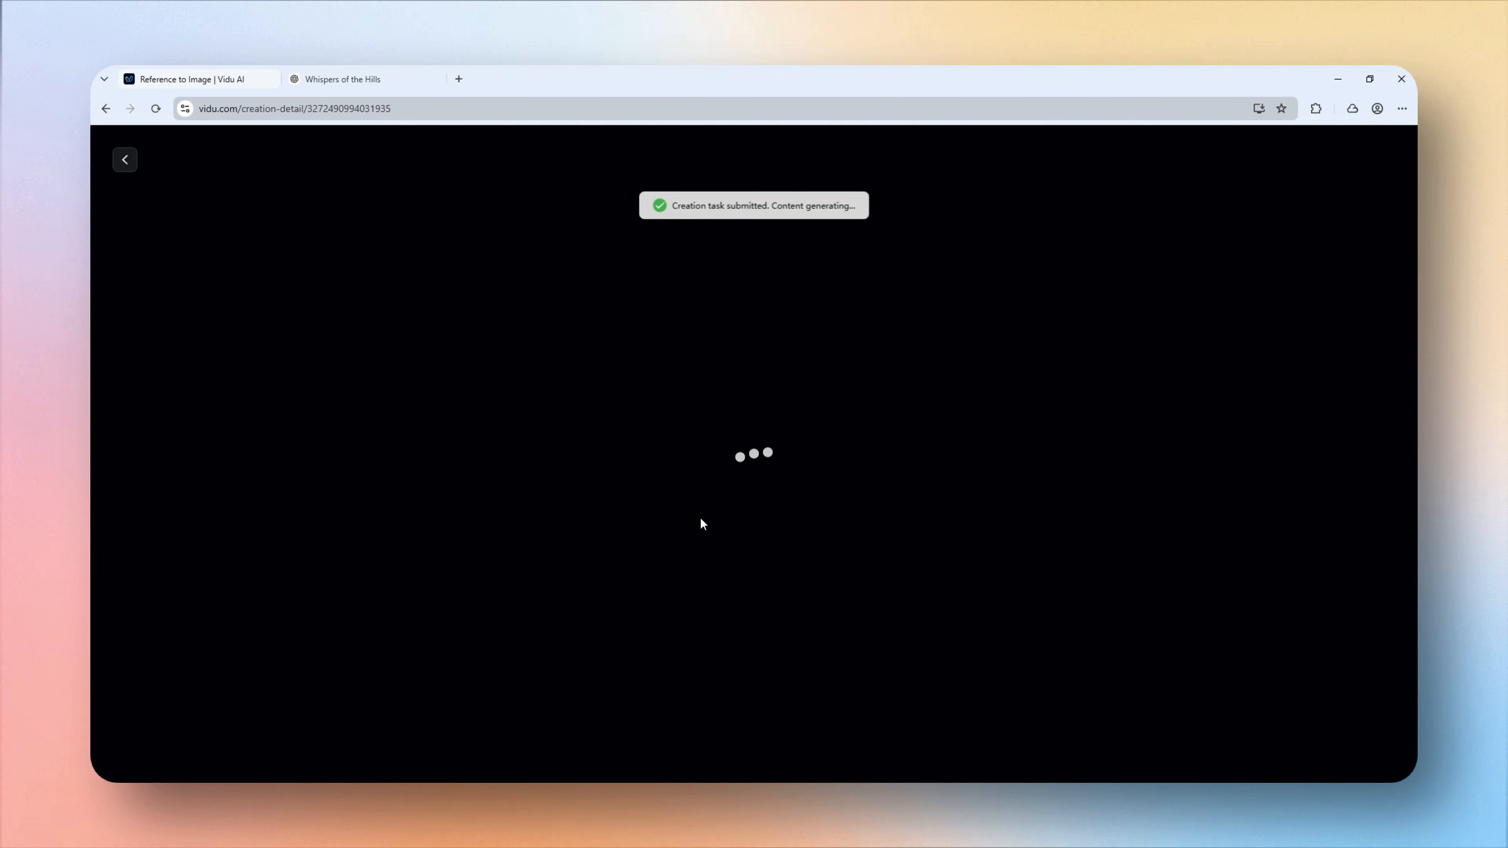
left_click(125, 160)
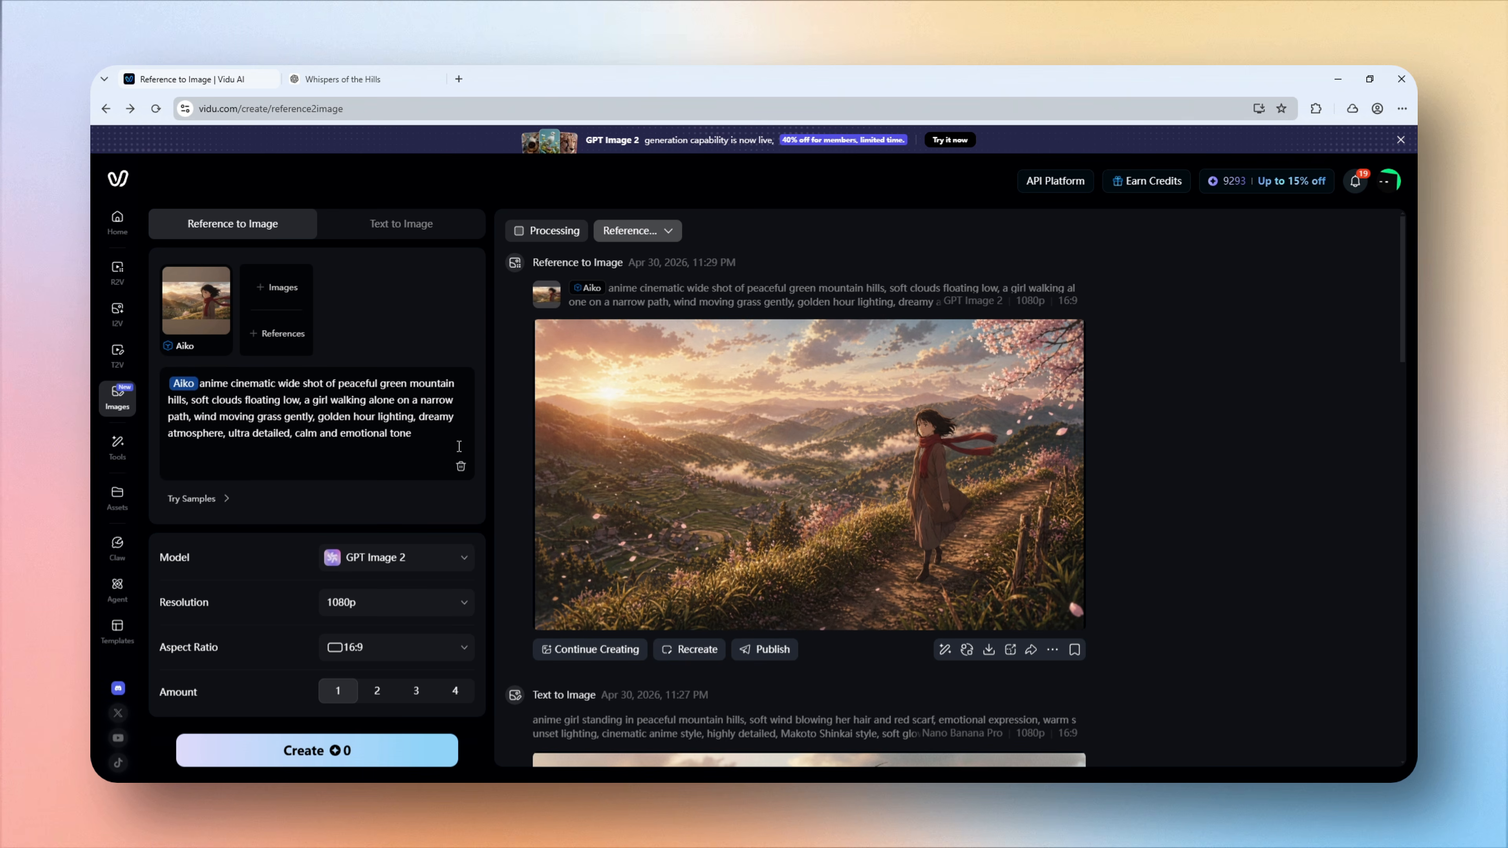
- Replace the prompt with the anime girl sitting near a wooden cabin in the mountains at evening sunset, and generate the image
left_click(460, 468)
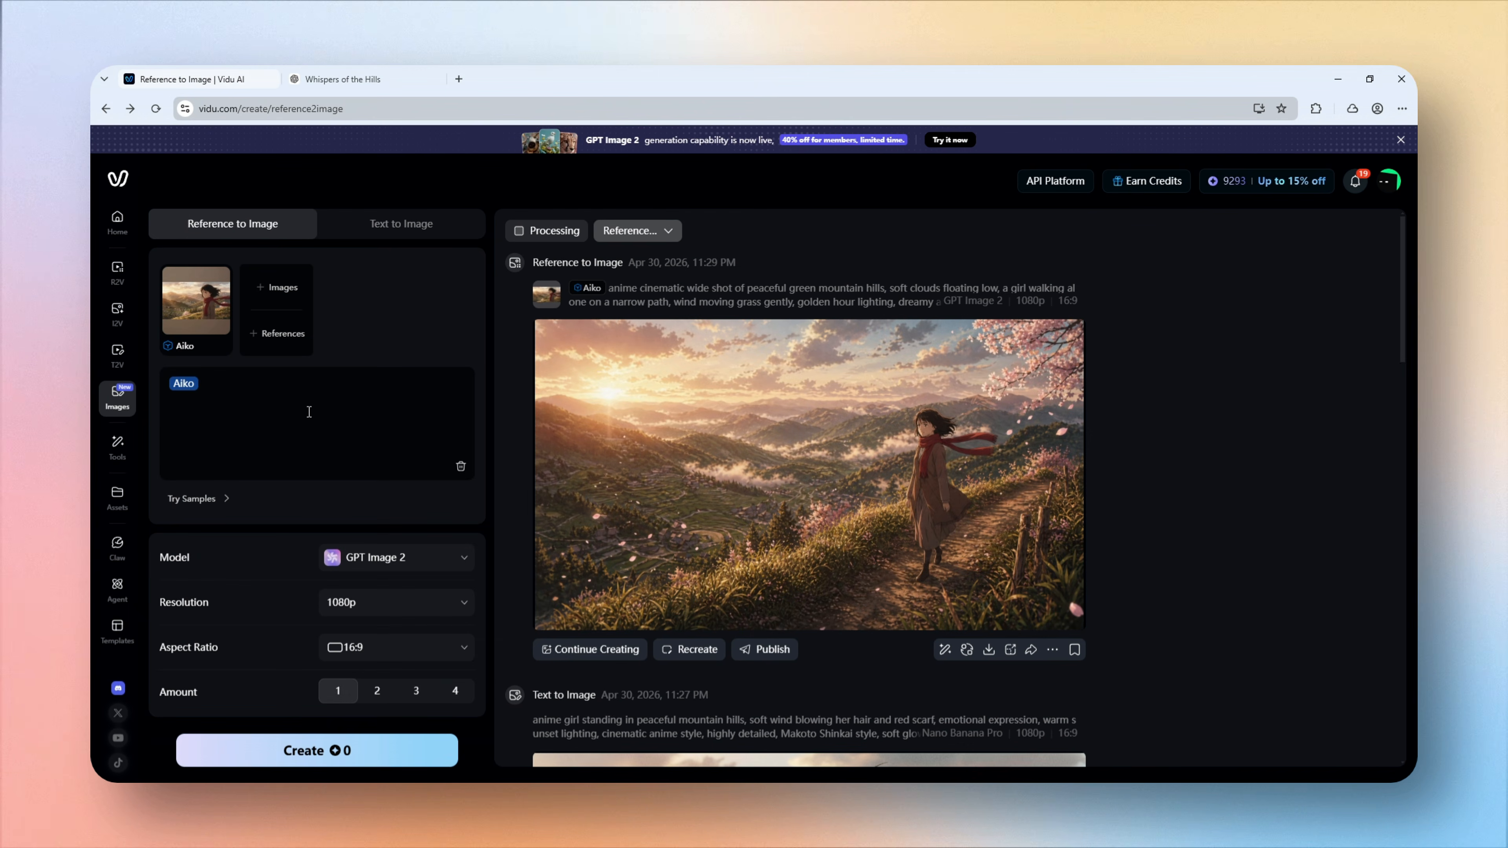
type("anime girl sitting near a wooden cabin in the mountains, evening sunset, orange sky, wind moving grass, calm emotional atmosphere, cinematic lighting, detailed environment, 4k")
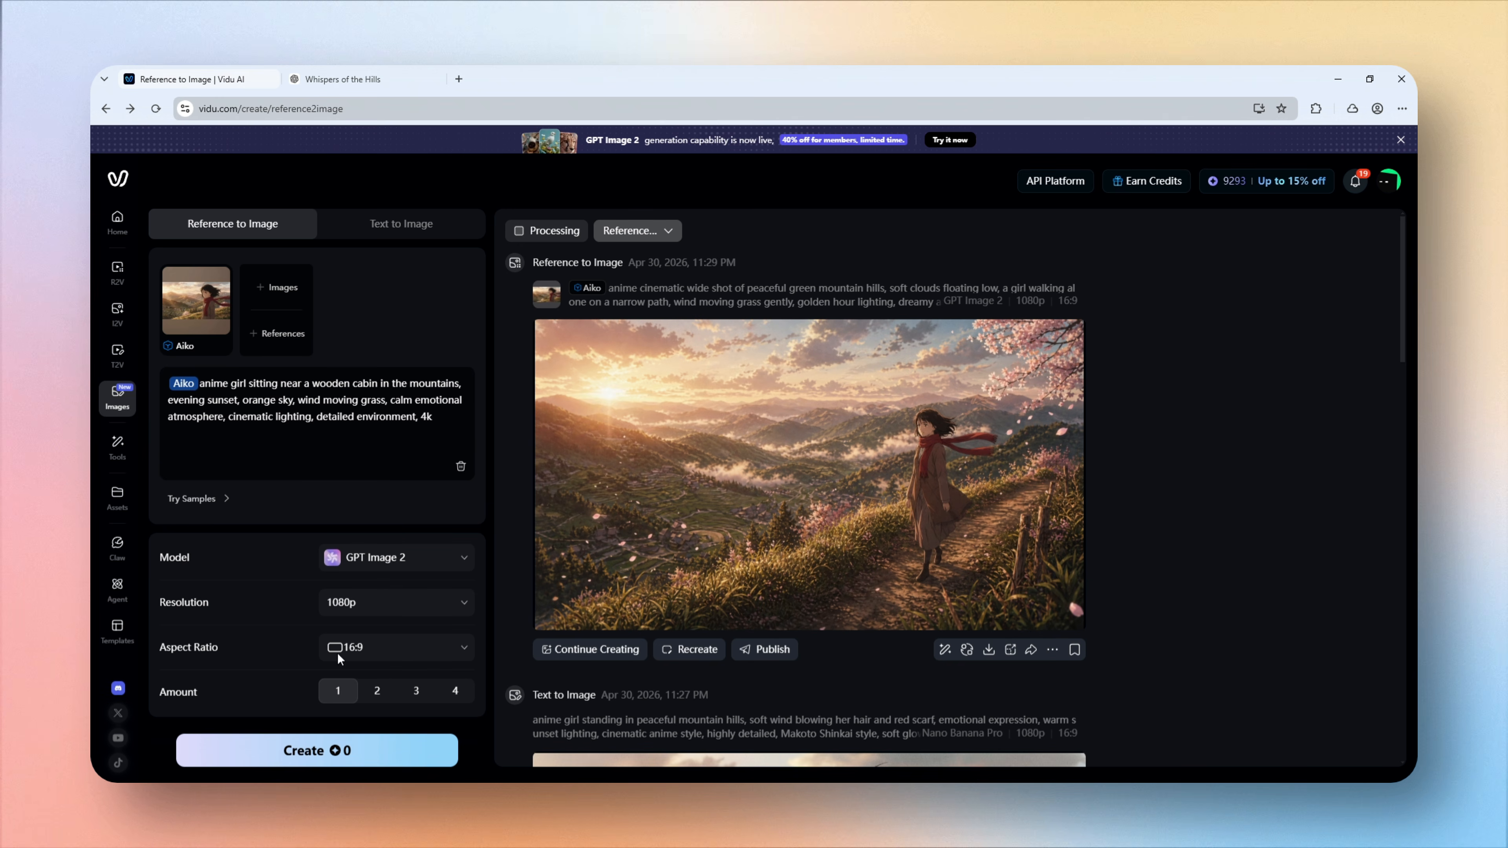
left_click(317, 751)
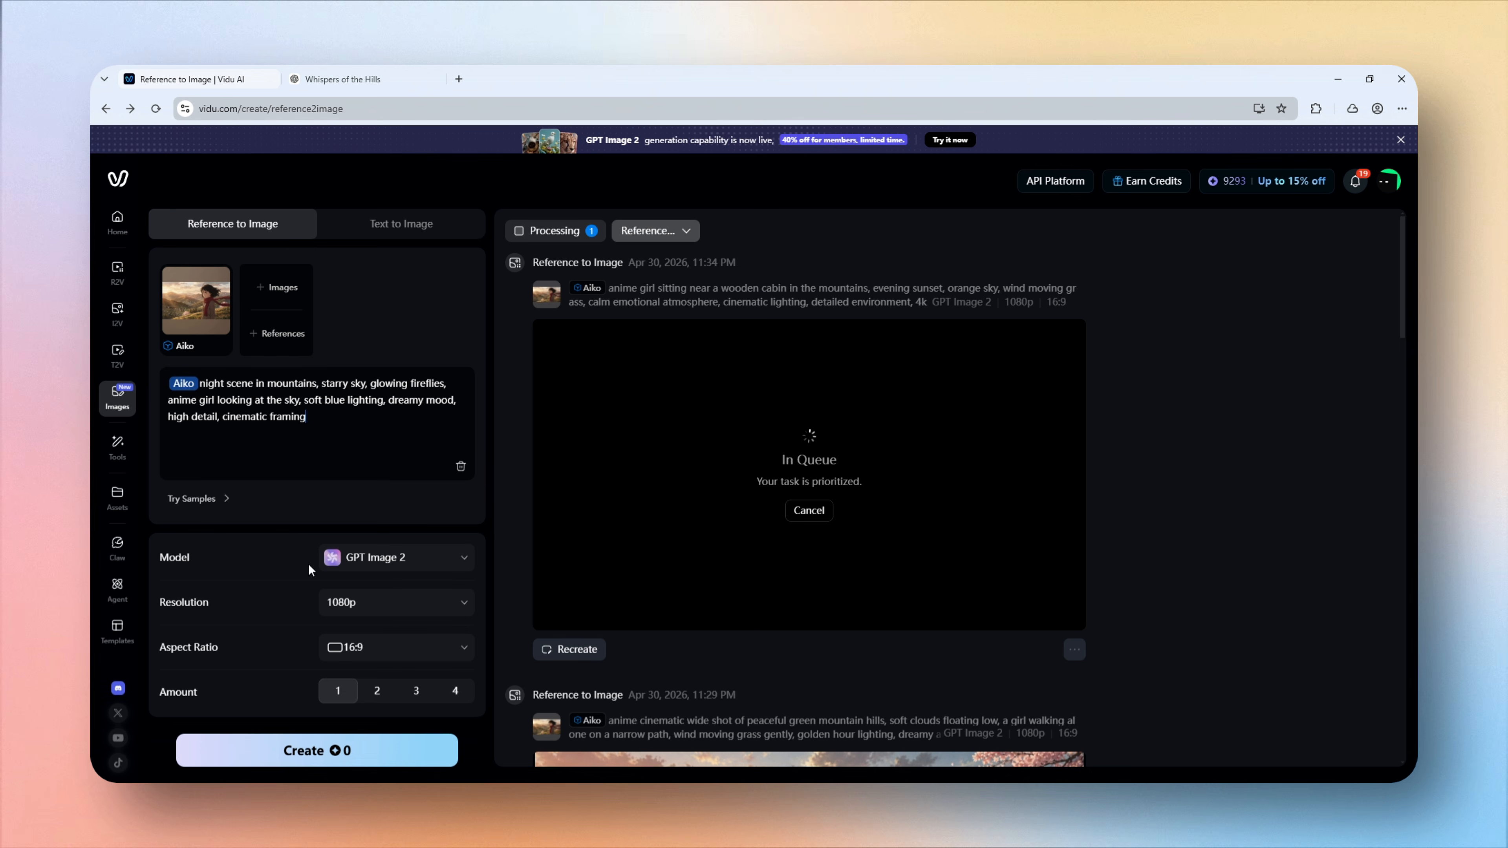
- Generate an Aiko image from the night mountain prompt with starry sky and glowing fireflies, and review the generated images
left_click(315, 760)
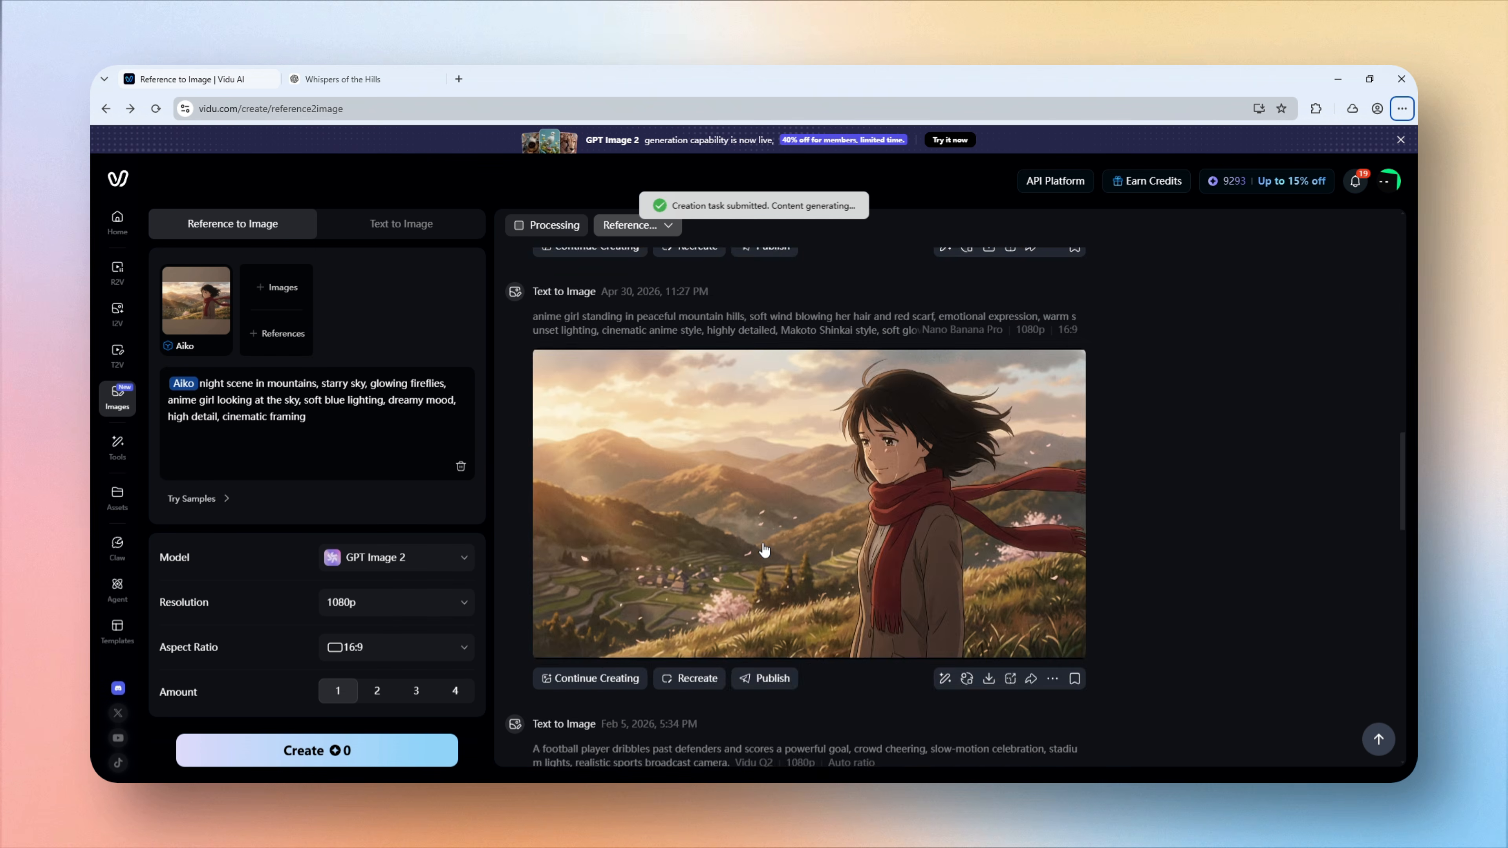
scroll(764, 547, "up", 6)
scroll(764, 550, "up", 10)
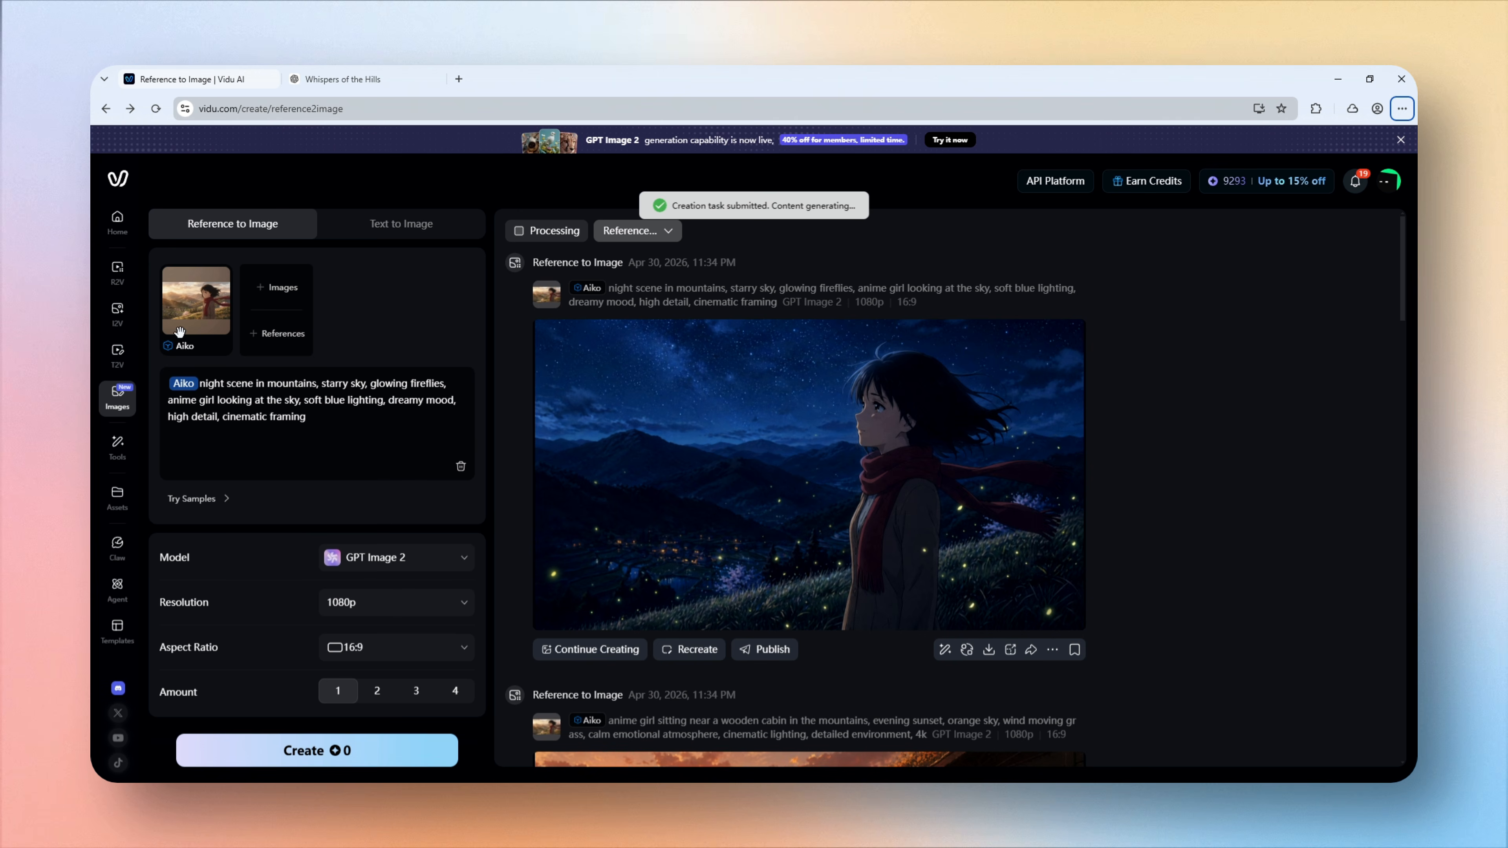
- Open Reference to Video and load the image of the girl in the peaceful mountain hills as the reference, keeping its prompt
left_click(116, 272)
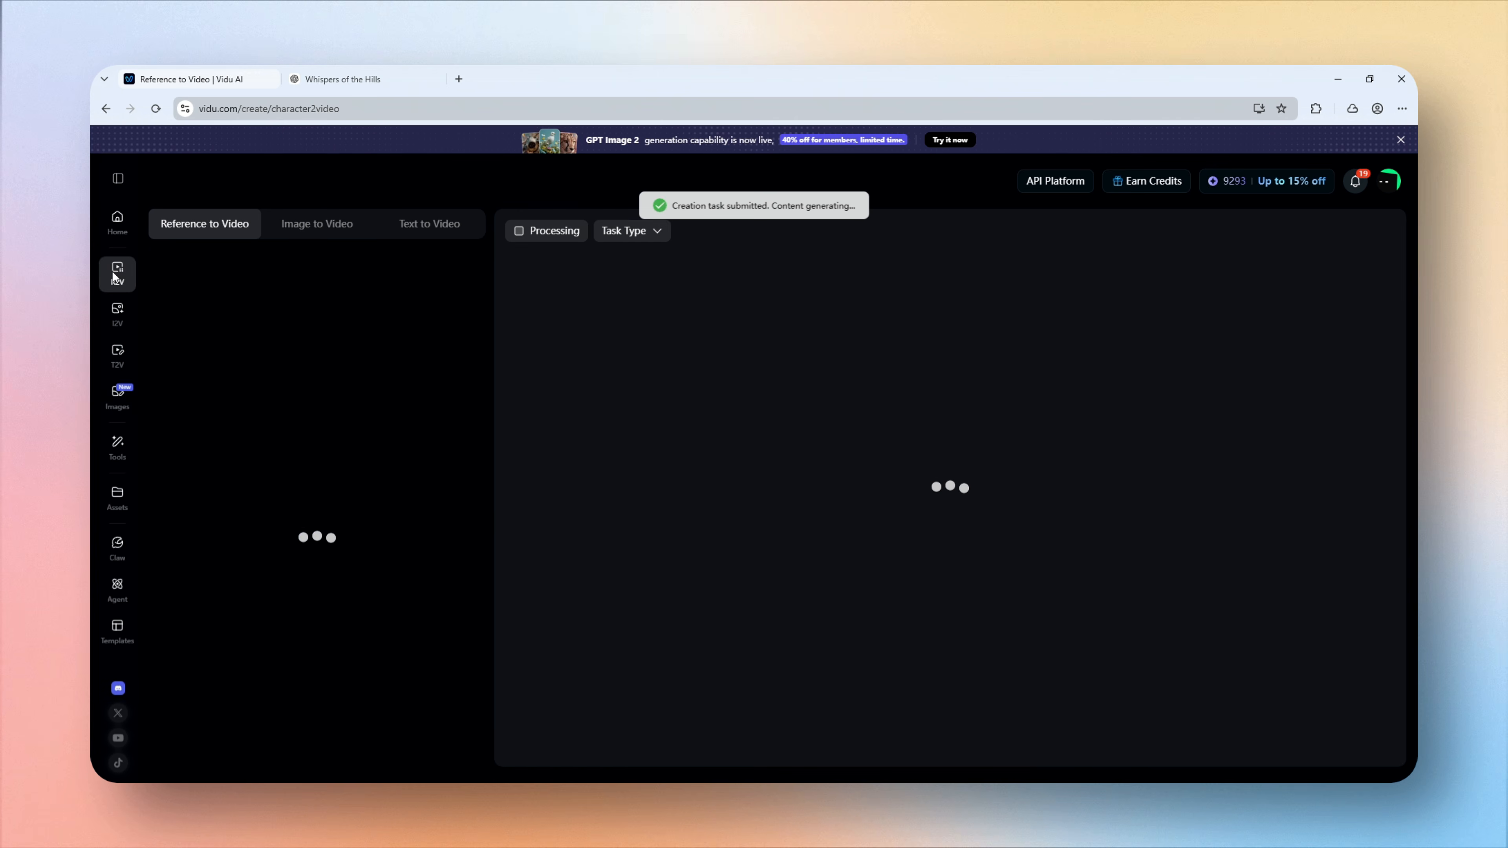
scroll(586, 444, "down", 10)
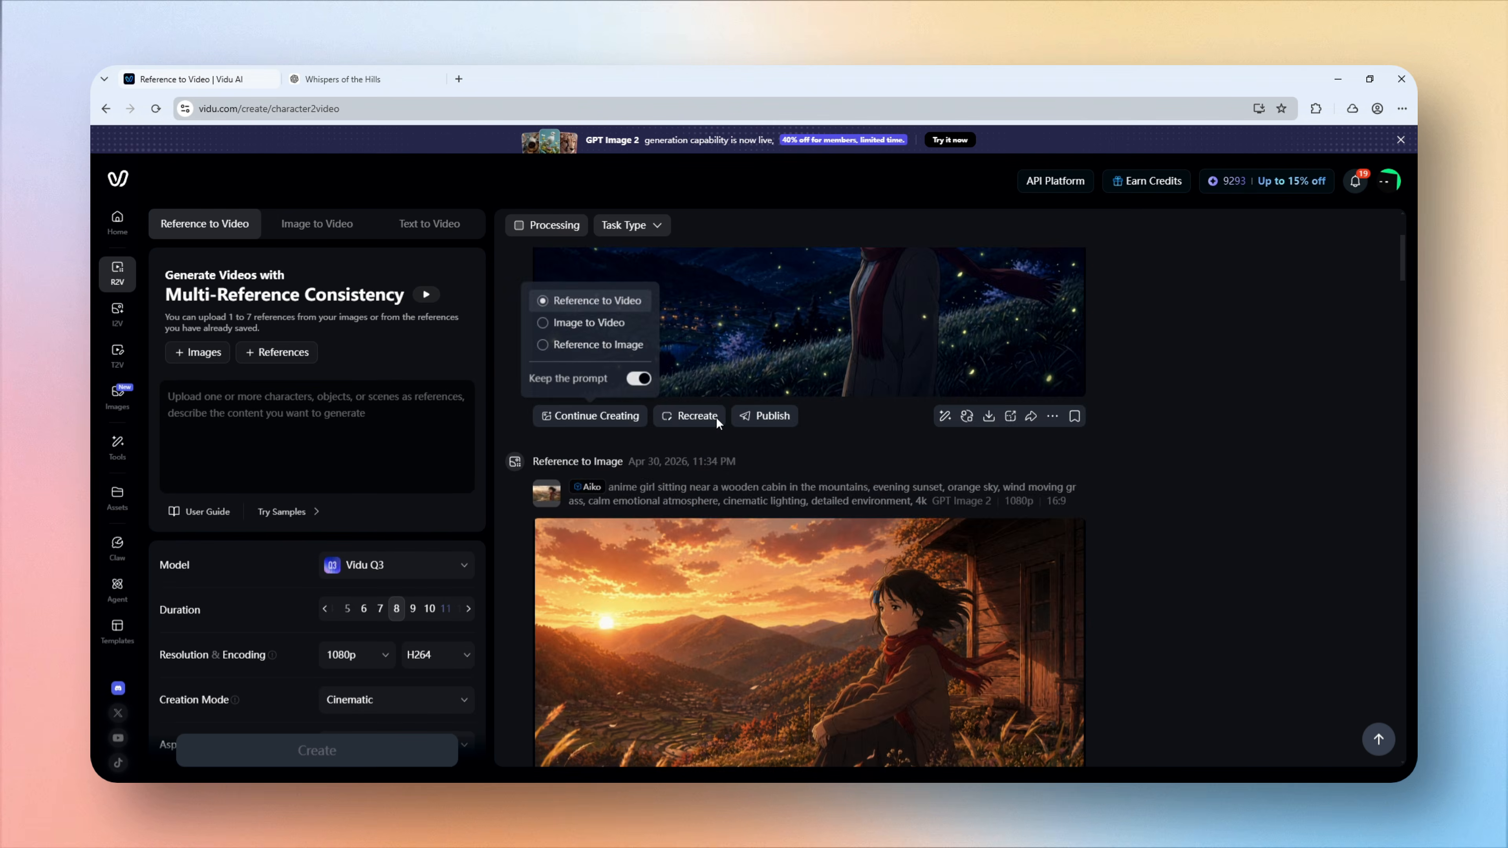
scroll(765, 466, "down", 8)
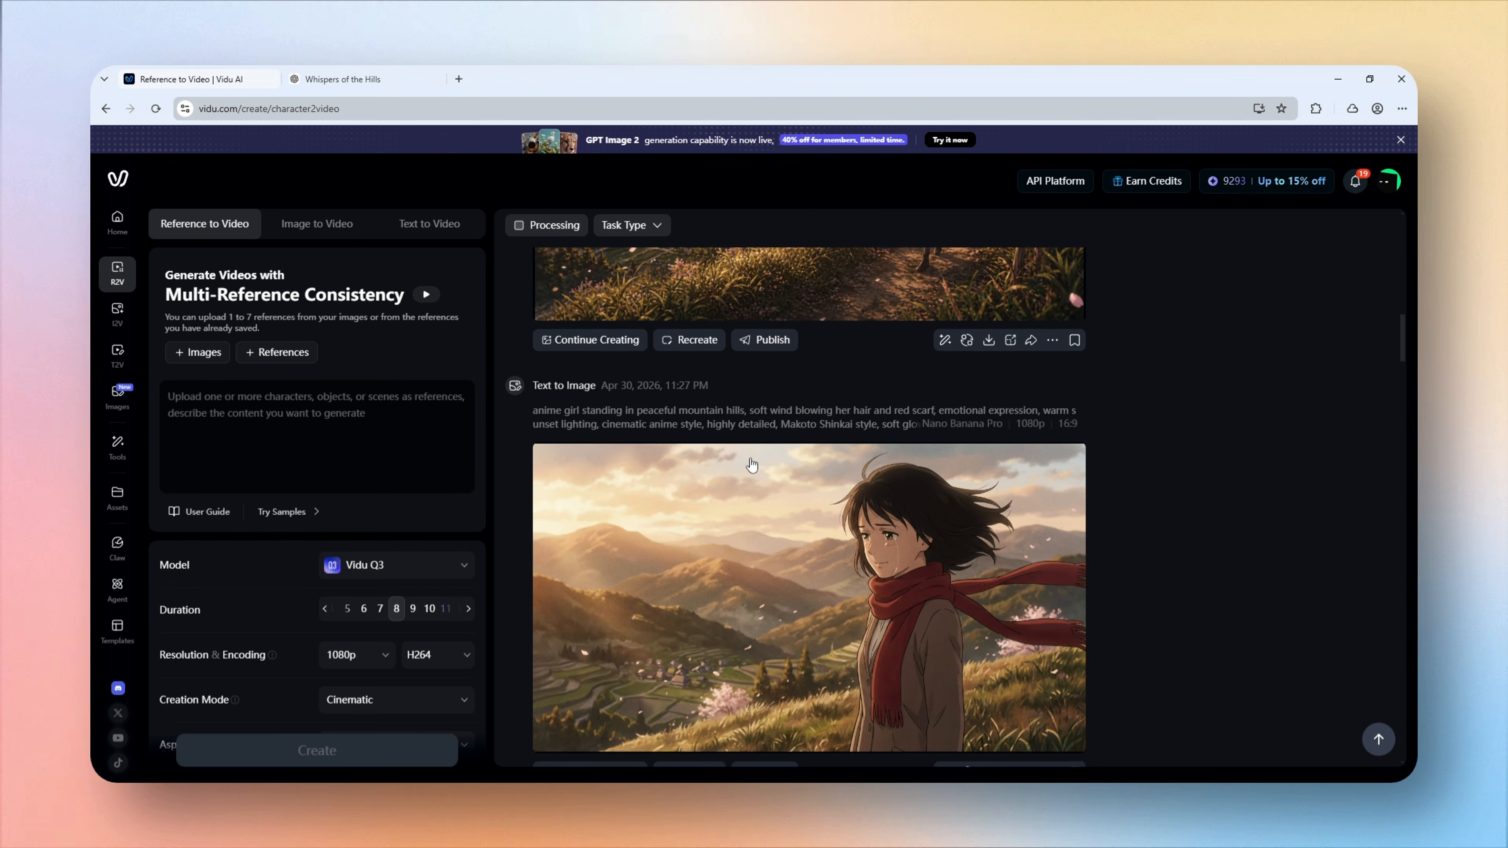
scroll(735, 421, "up", 2)
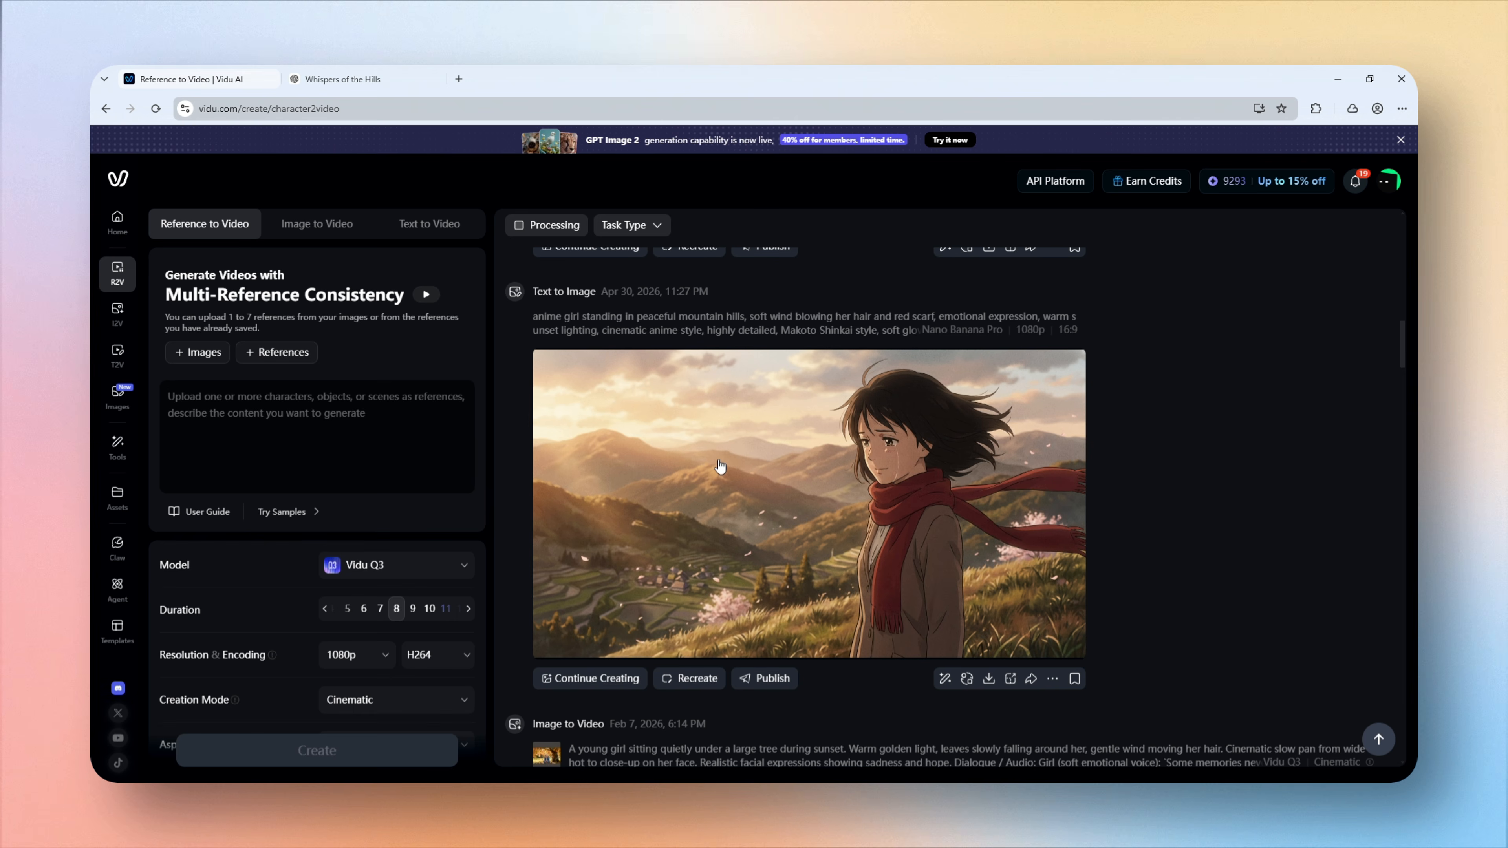
mouse_move(612, 680)
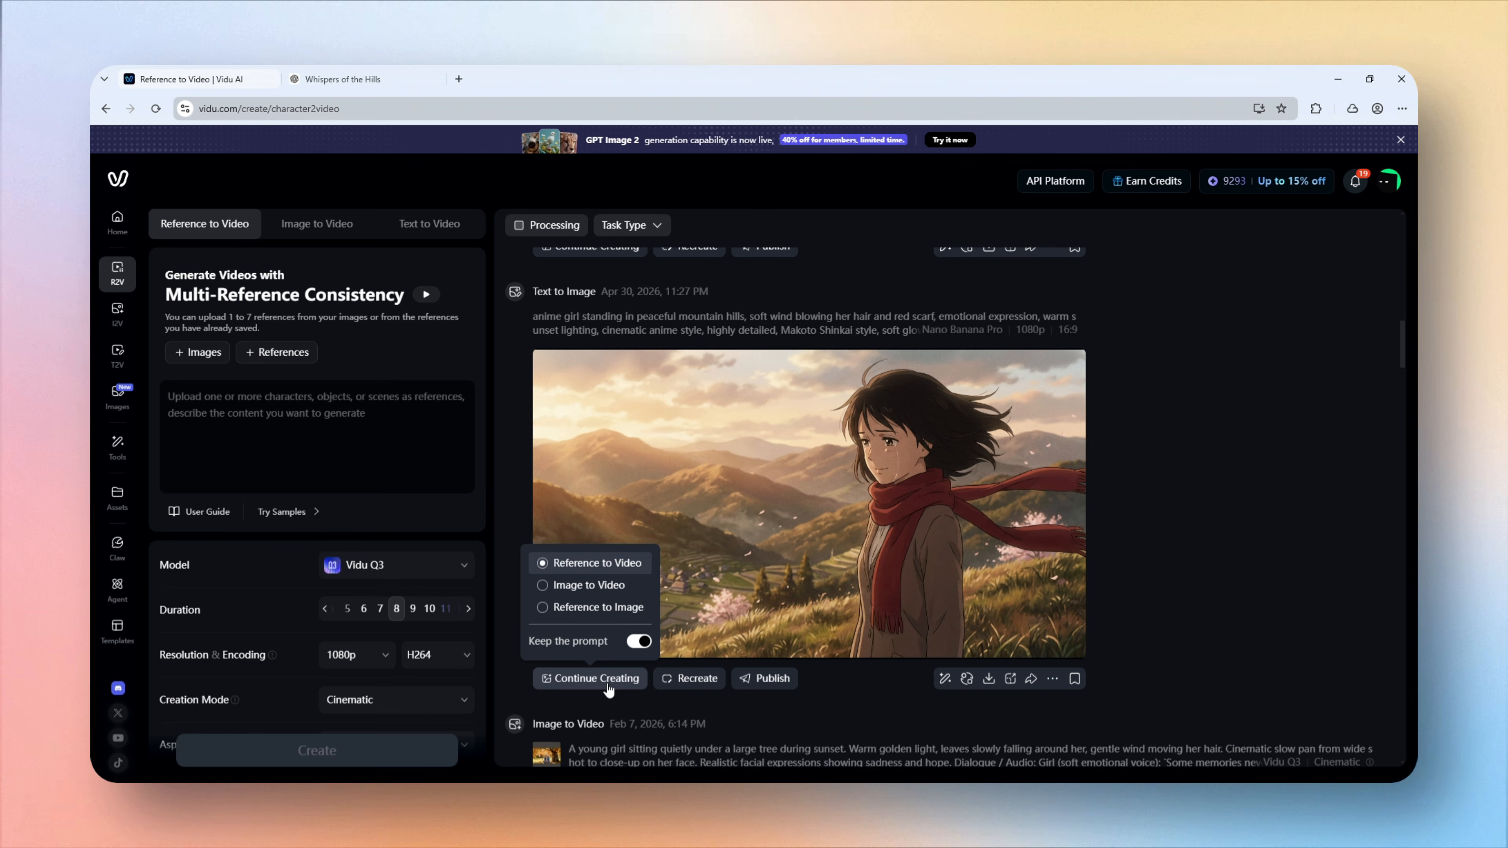
left_click(585, 564)
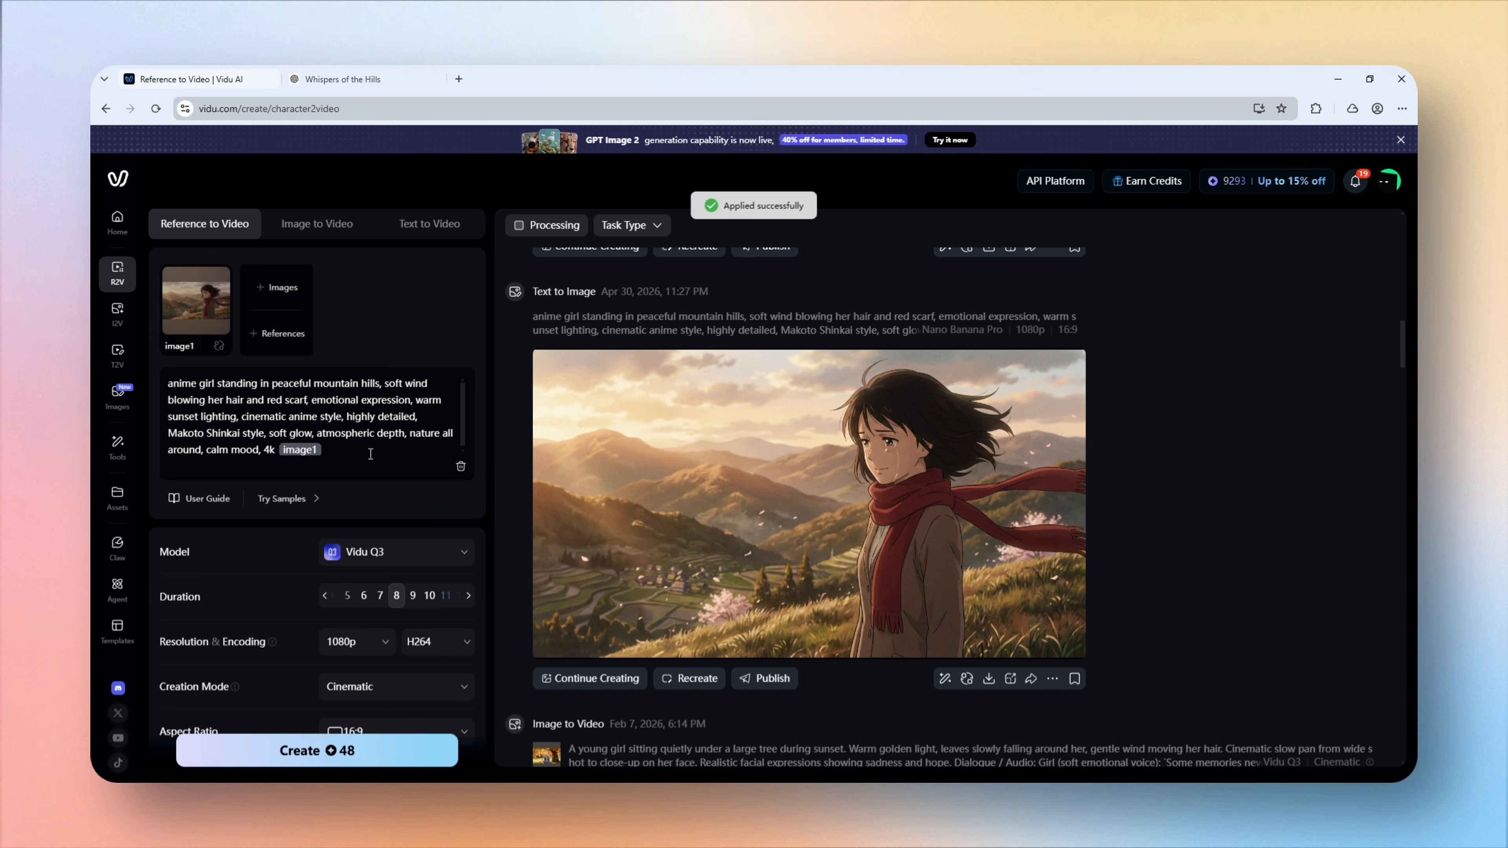
- Copy the "Scene 1 Animation" prompt from the ChatGPT conversation and return to Vidu AI
left_click(338, 82)
scroll(731, 555, "down", 7)
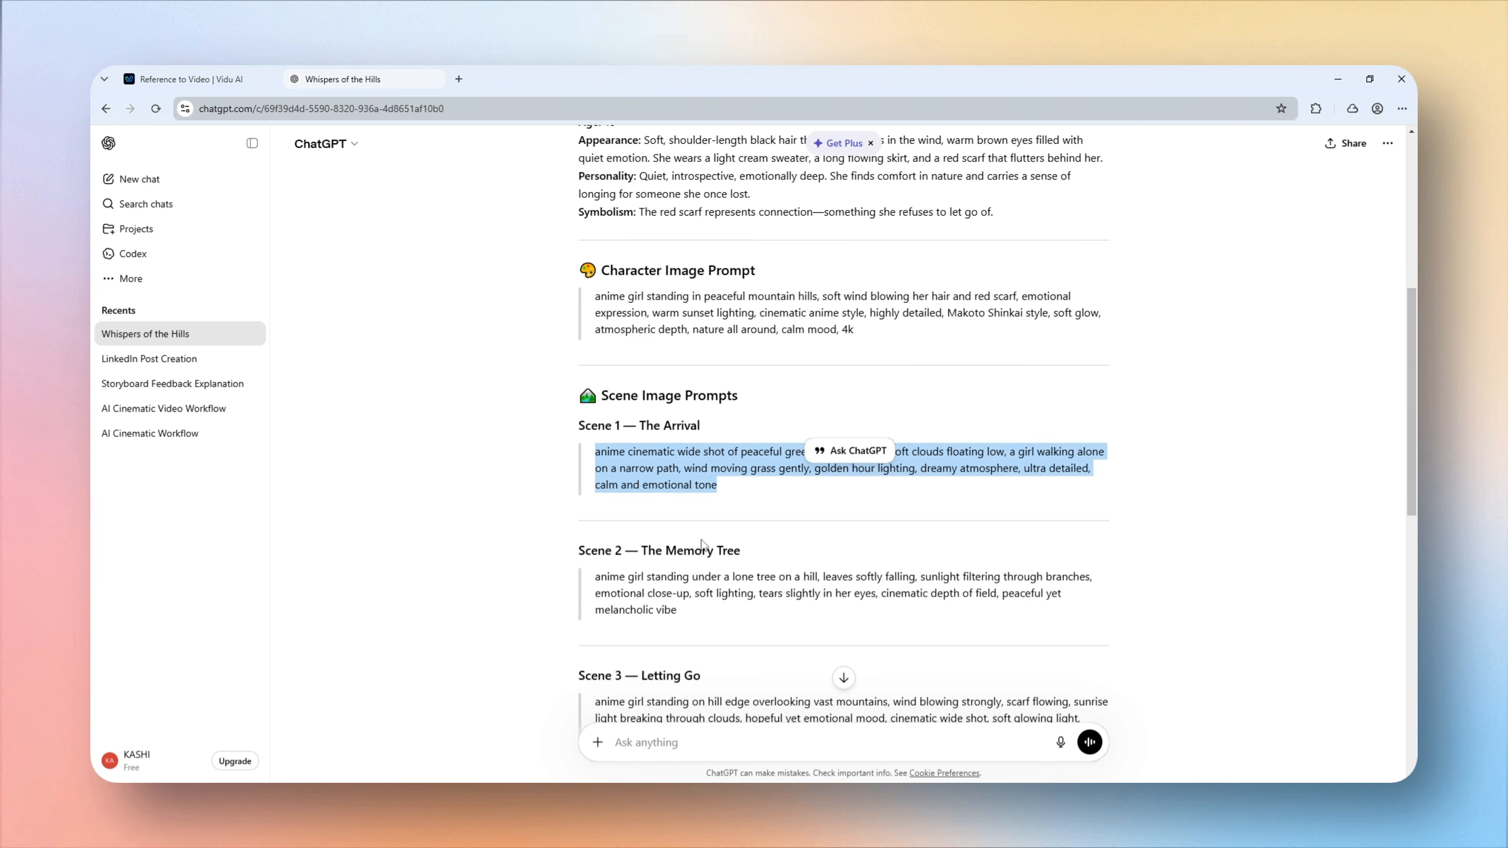
left_click_drag(594, 469, 911, 501)
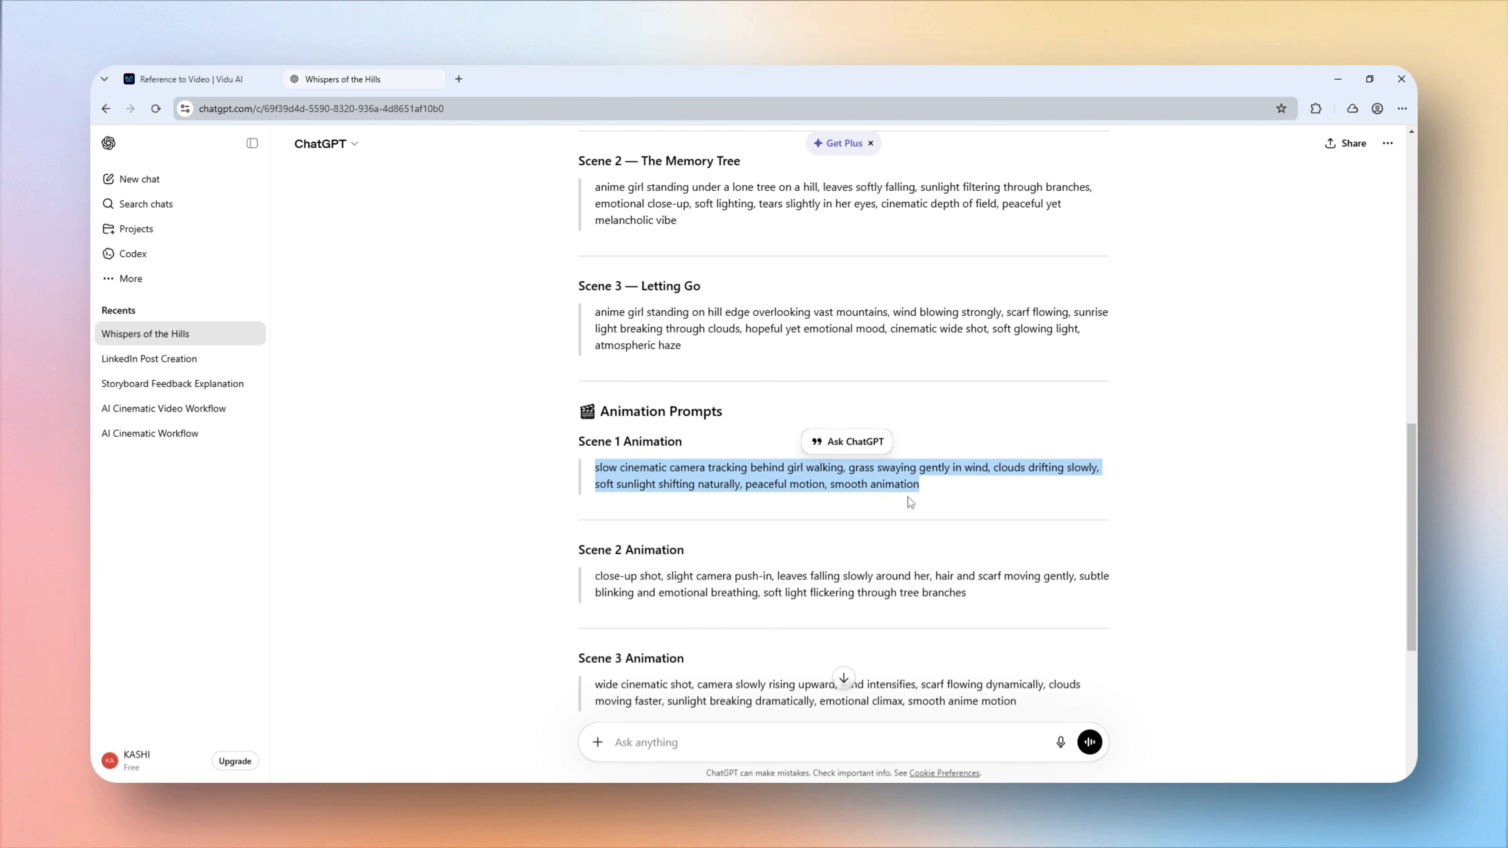
right_click(763, 465)
left_click(702, 489)
left_click(202, 80)
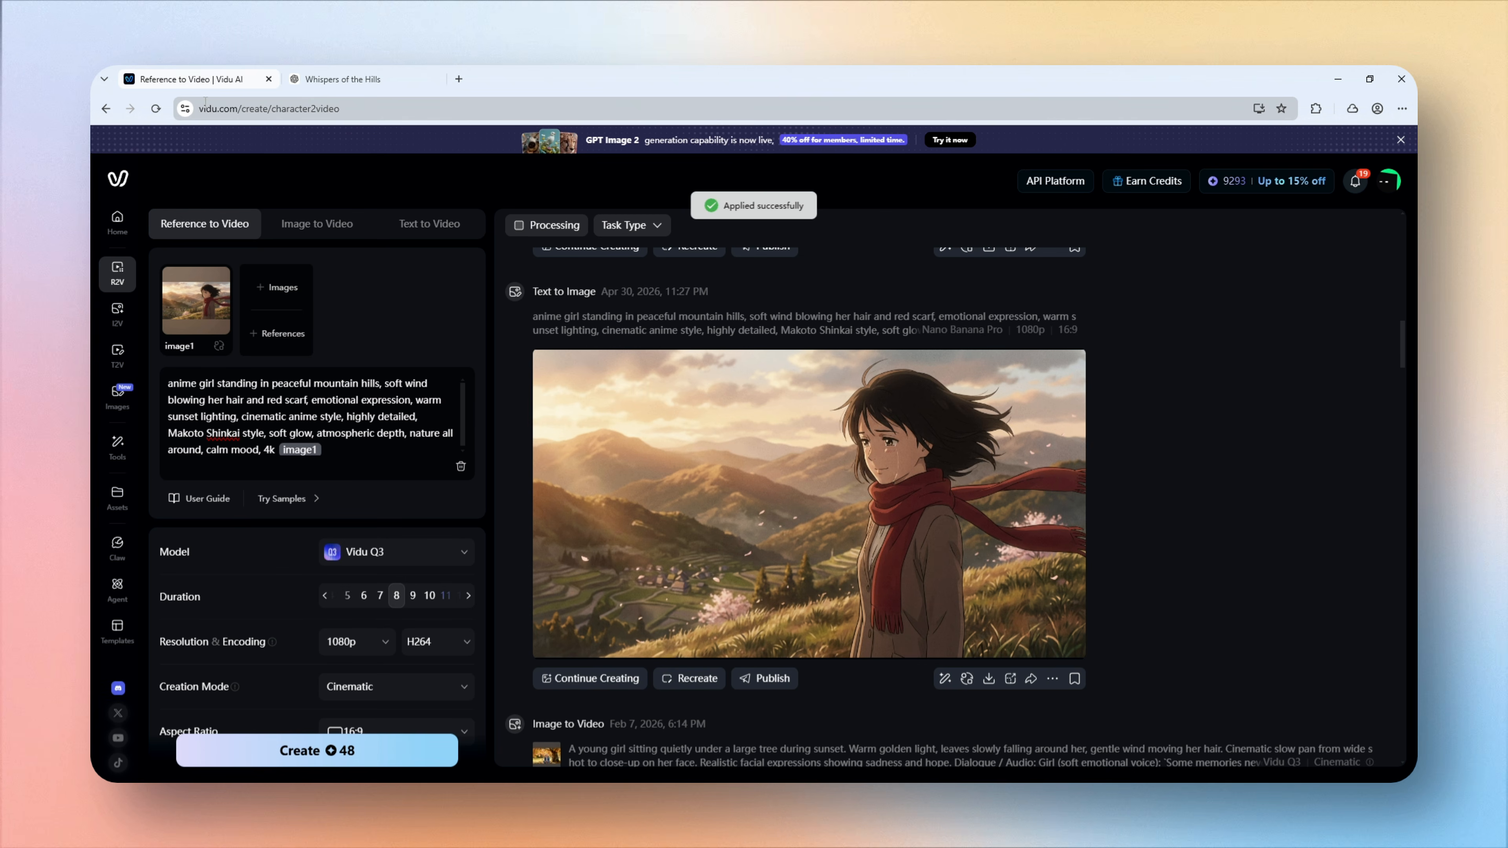
- Add "slow cinematic camera push forward, wind gently moving hair and grass, soft sunlight rays, natural motion, calm emotional atmosphere" to the prompt and generate a 16-second video
left_click(353, 466)
key("ctrl+v")
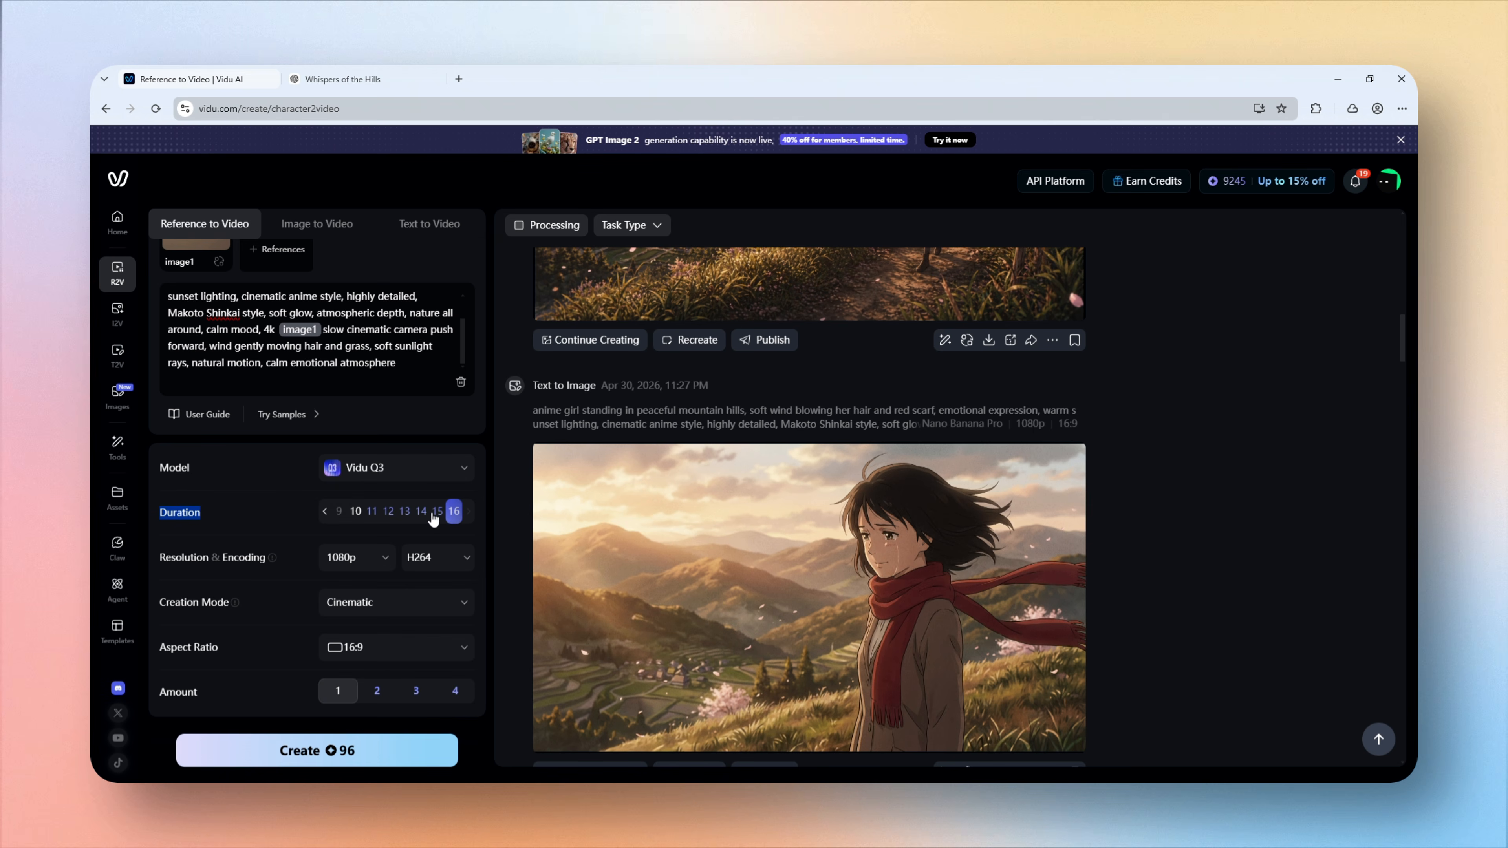
left_click(455, 517)
mouse_move(363, 603)
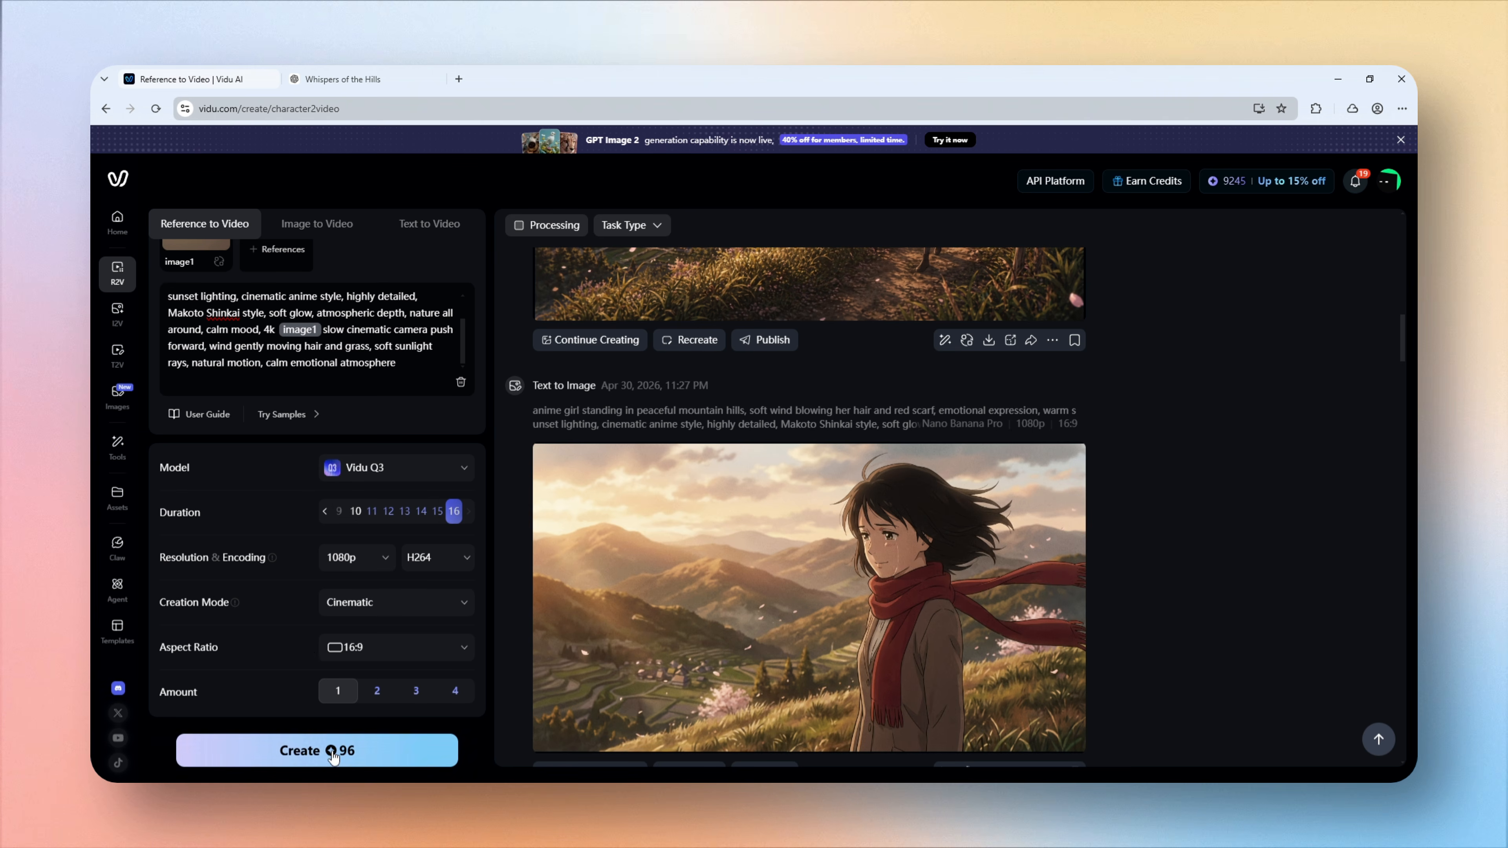
left_click(310, 748)
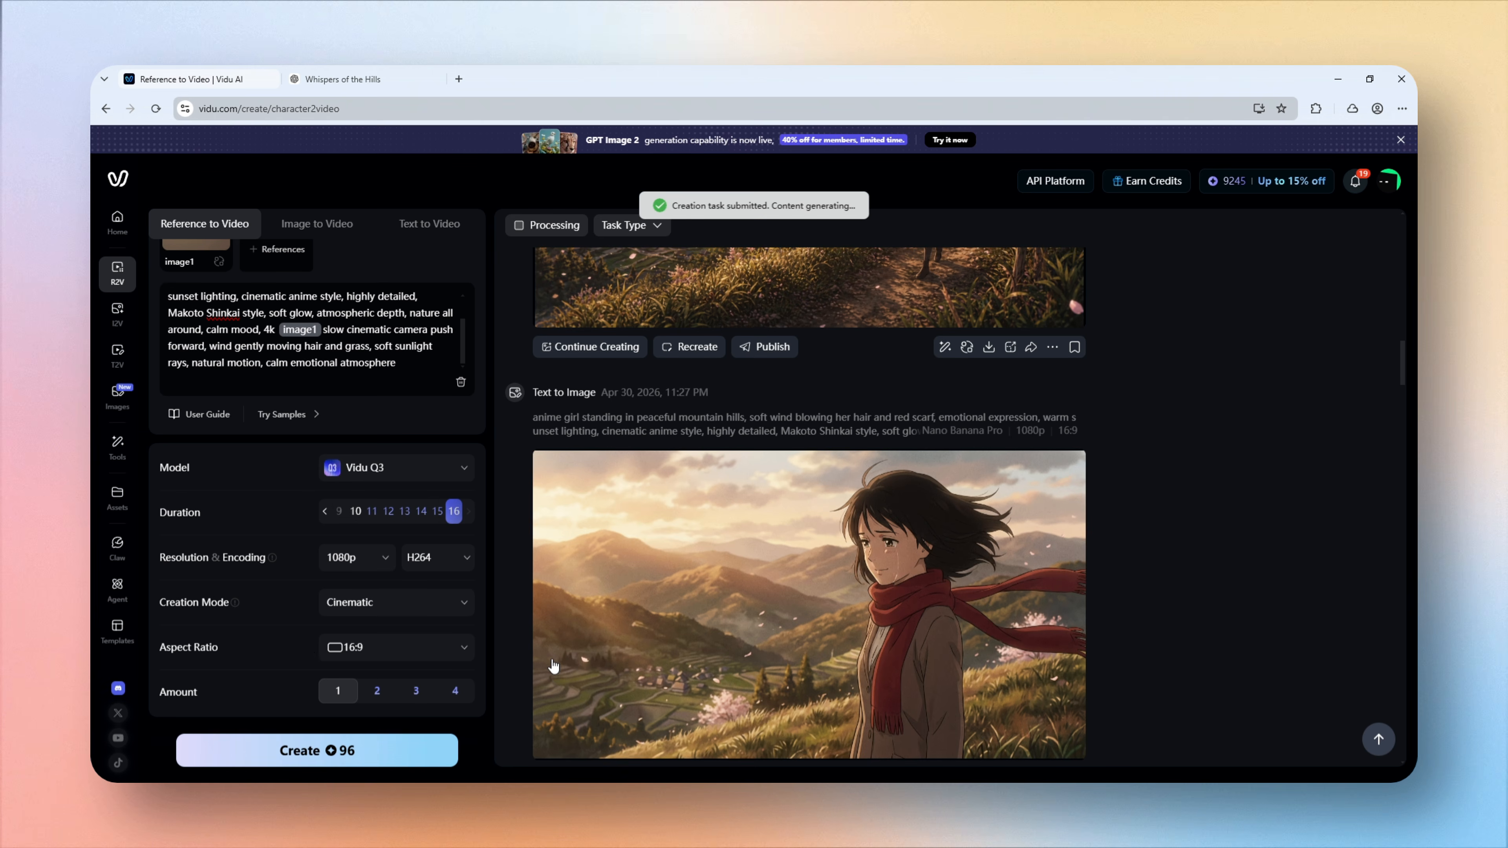
- Switch to Image to Video and load the peaceful mountain hills image as the first frame, keeping its prompt
scroll(554, 666, "down", 5)
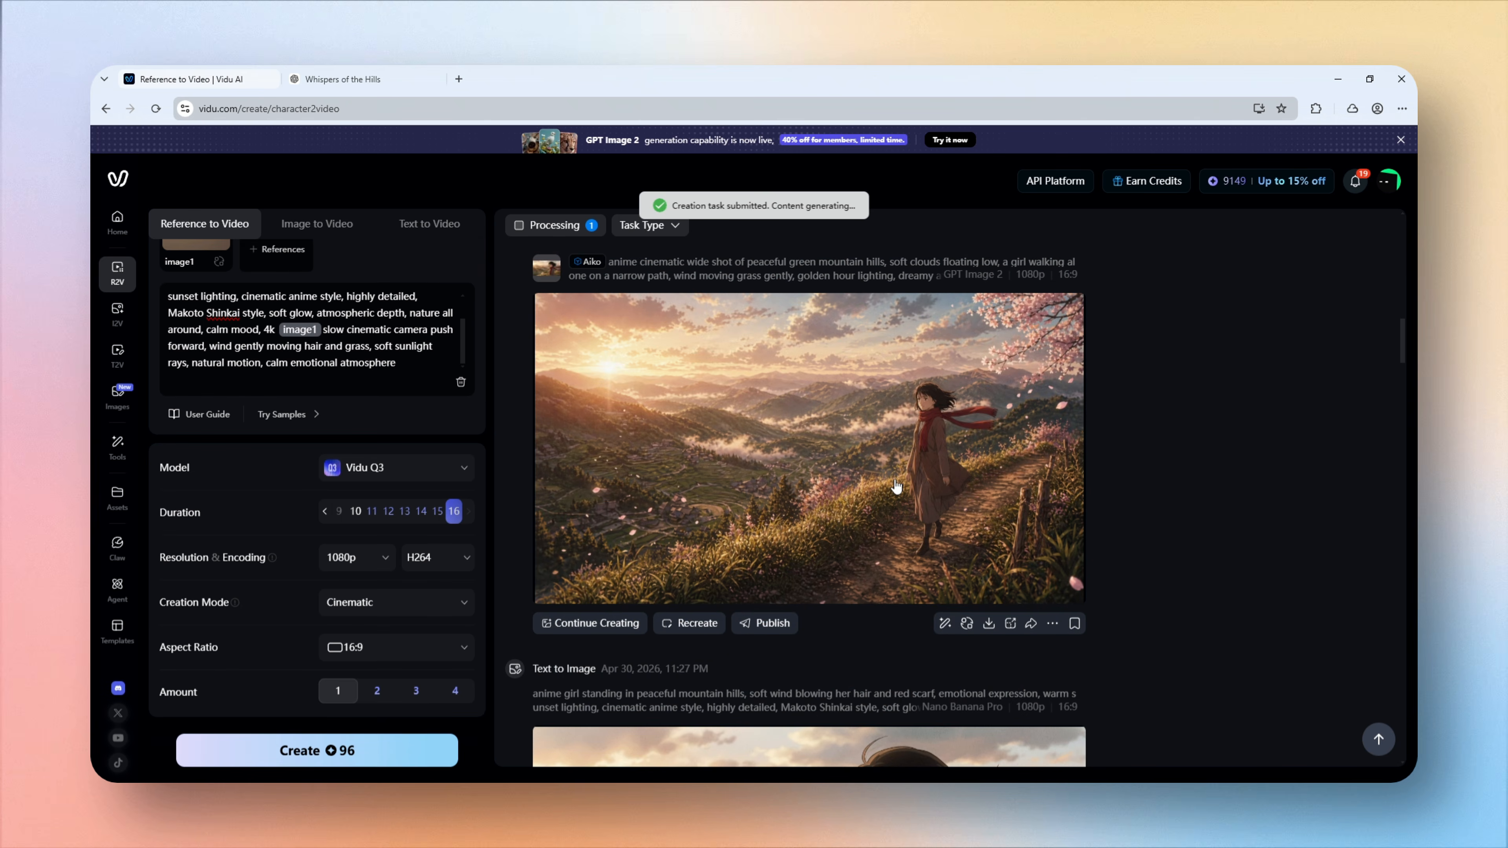
left_click(321, 226)
mouse_move(591, 478)
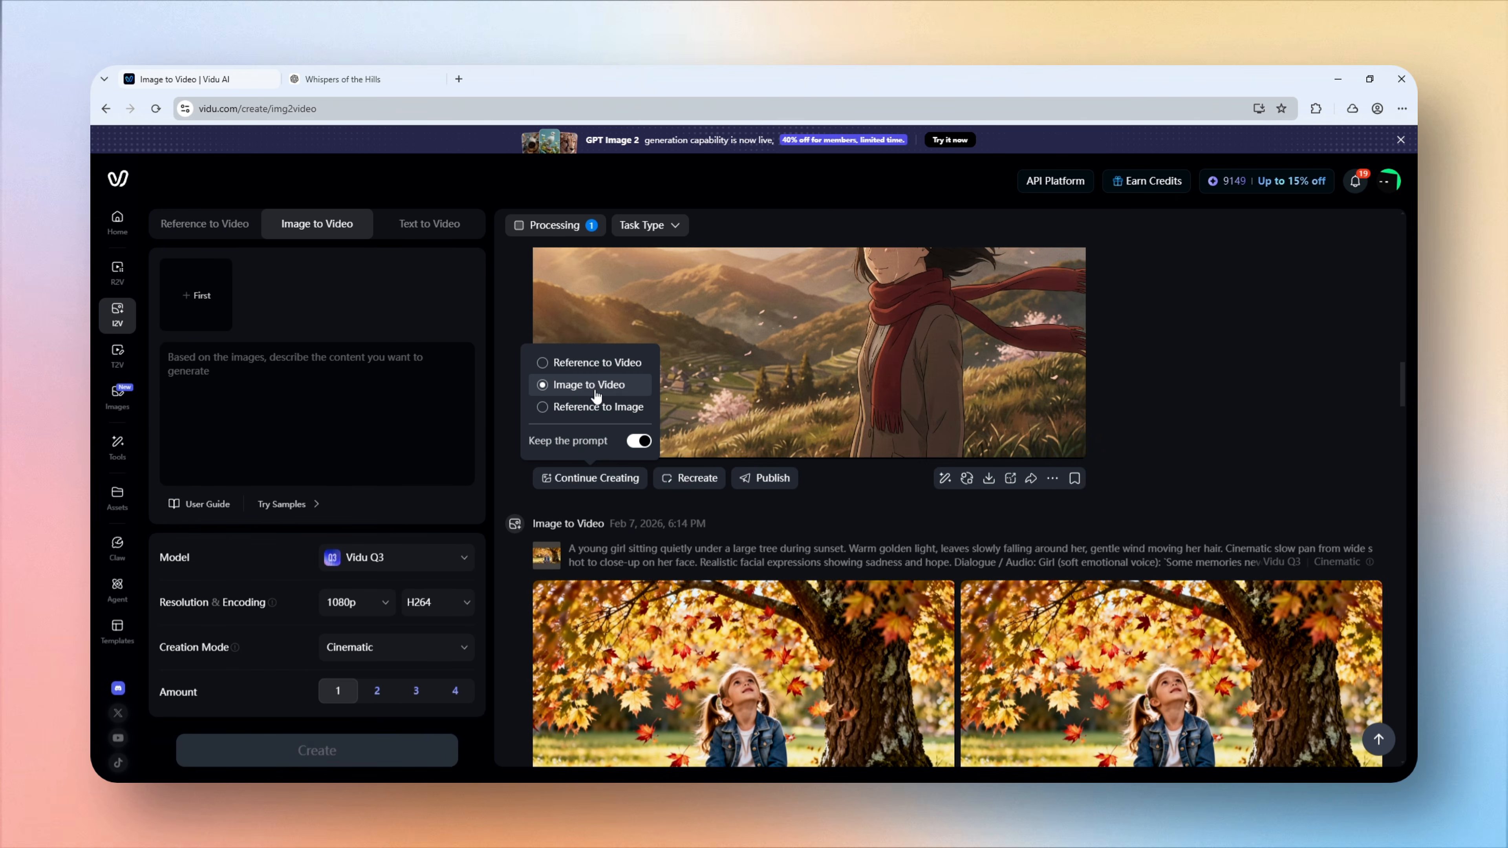
left_click(579, 382)
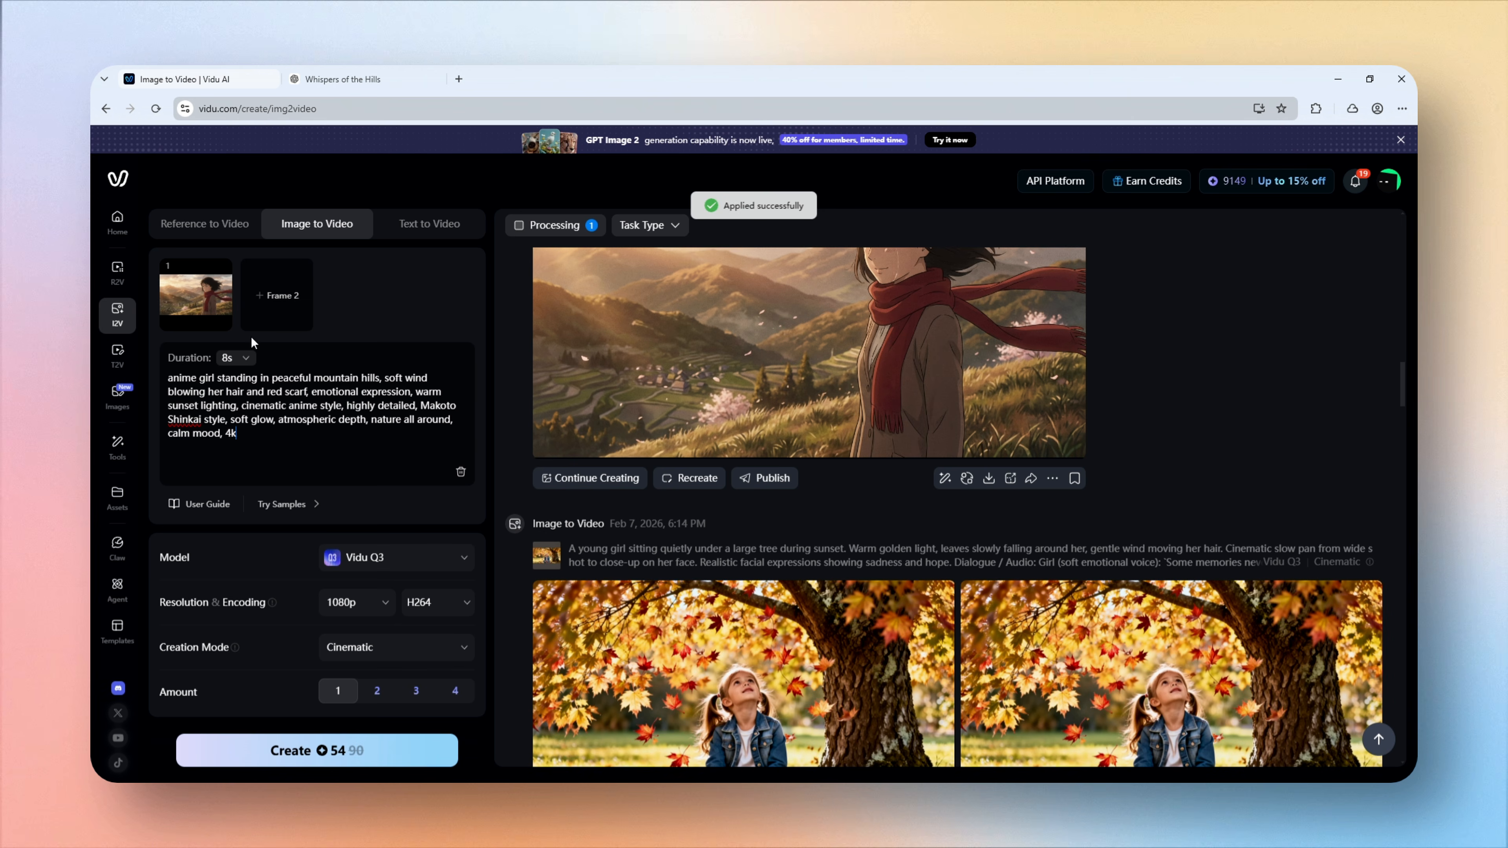
- Set the duration to 16s, append the "slow cinematic camera push forward" motion text to the prompt, and generate the video
left_click(234, 358)
left_click(400, 418)
left_click(328, 435)
key("ctrl+v")
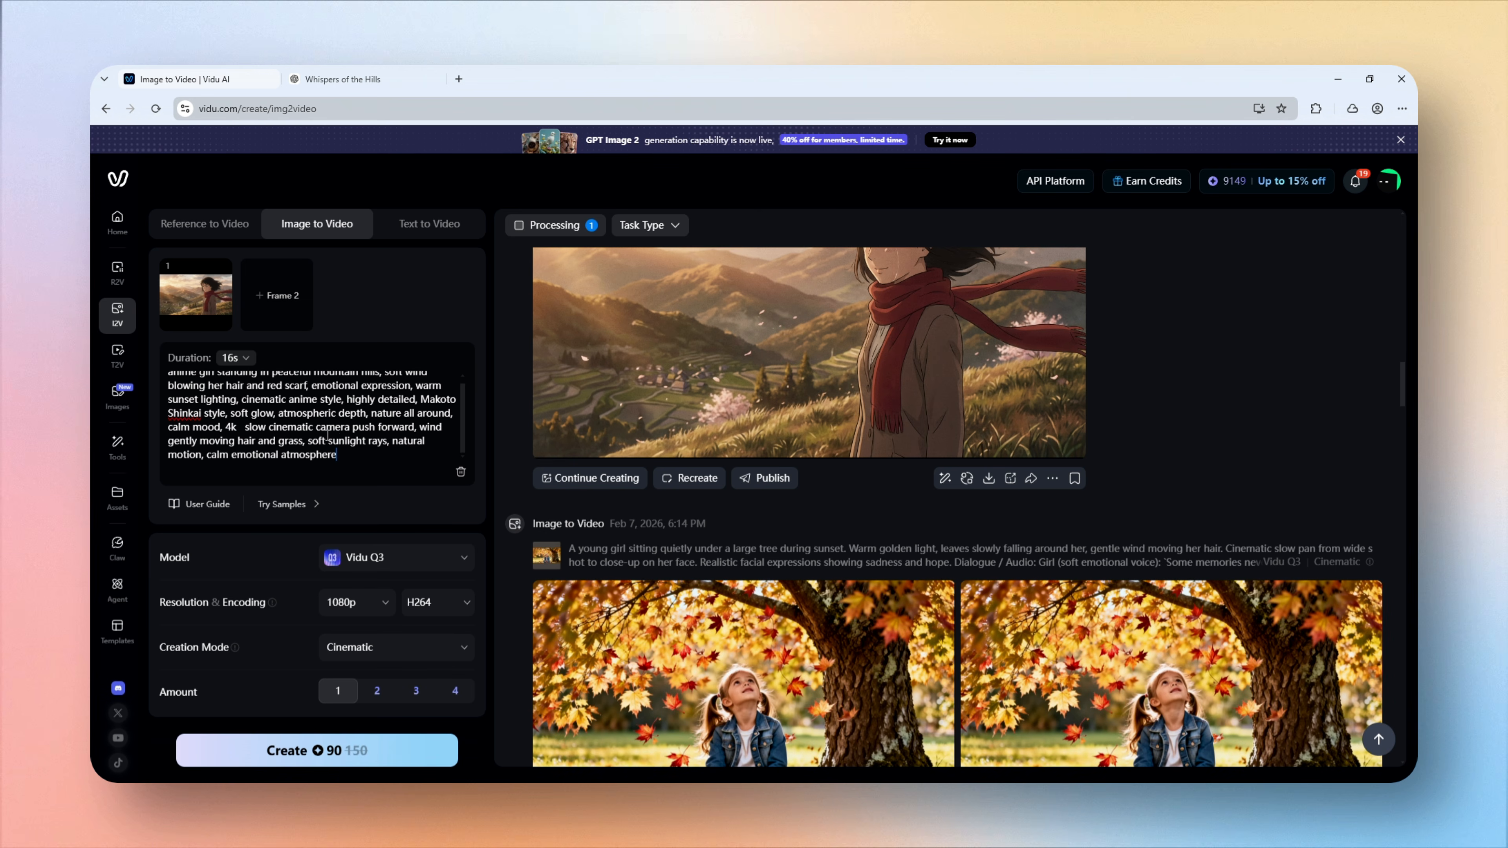
left_click(320, 751)
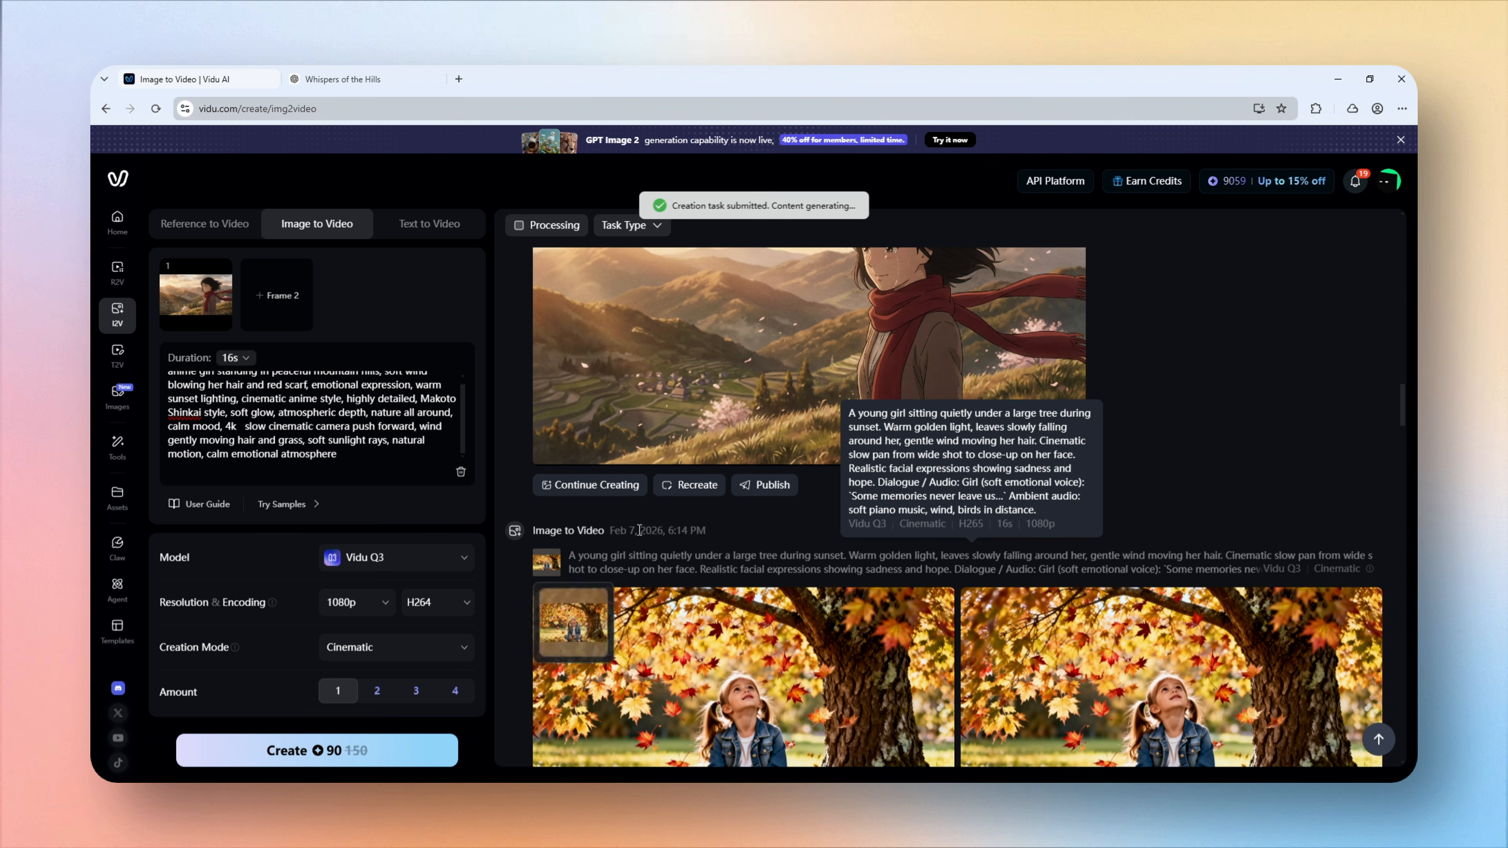
- Generate a video from the mountain path image, adding "slow side camera movement, wind blowing, character slightly moving, warm sunset lighting, peaceful cinematic fee" to its prompt
left_click(588, 516)
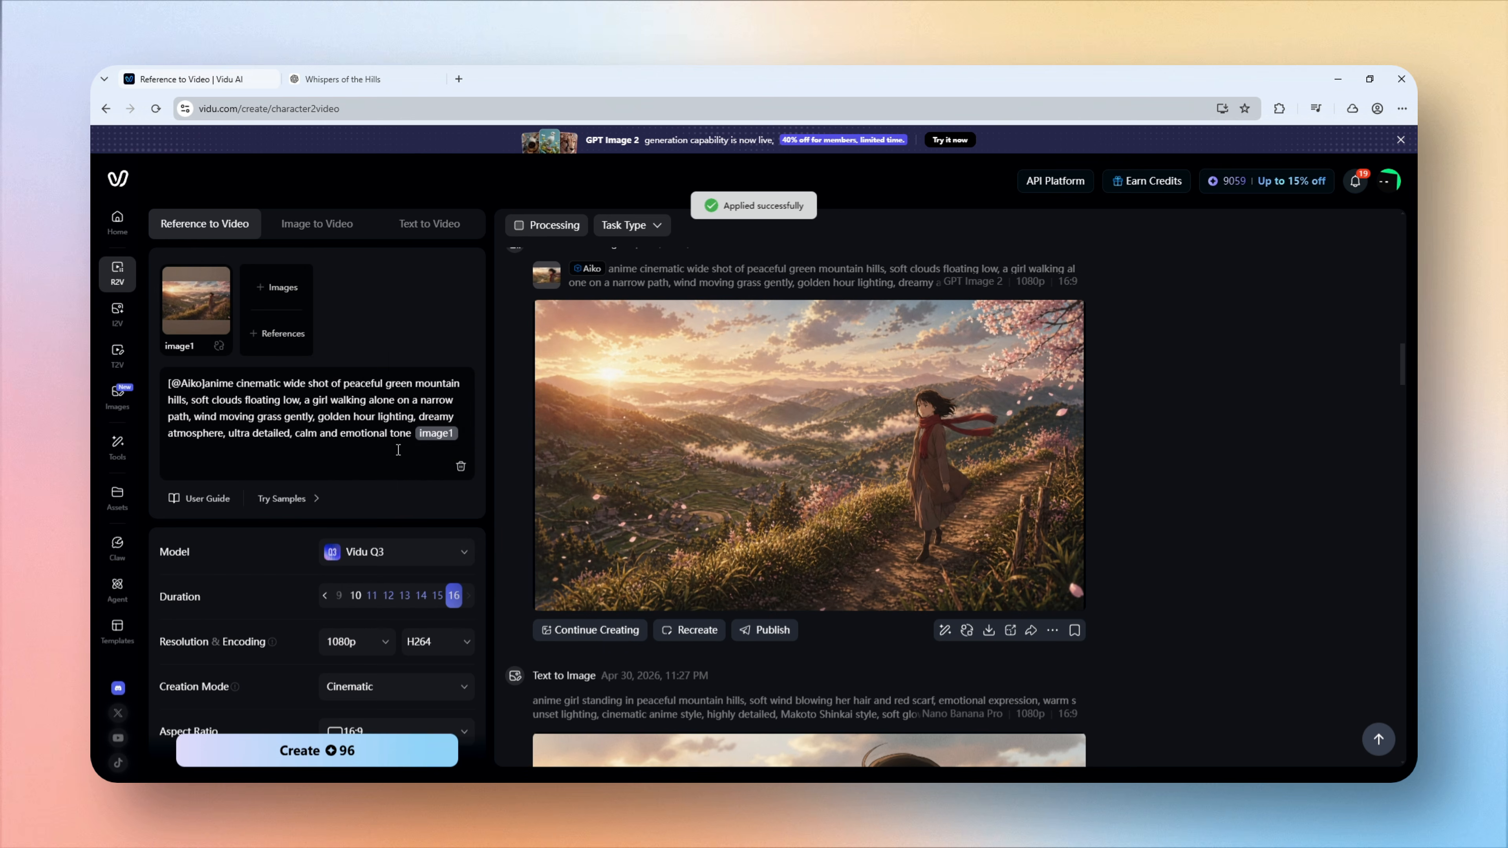
left_click(464, 435)
type("slow side camera movement, wind blowing, character slightly moving, warm sunset lighting, peaceful cinematic fee")
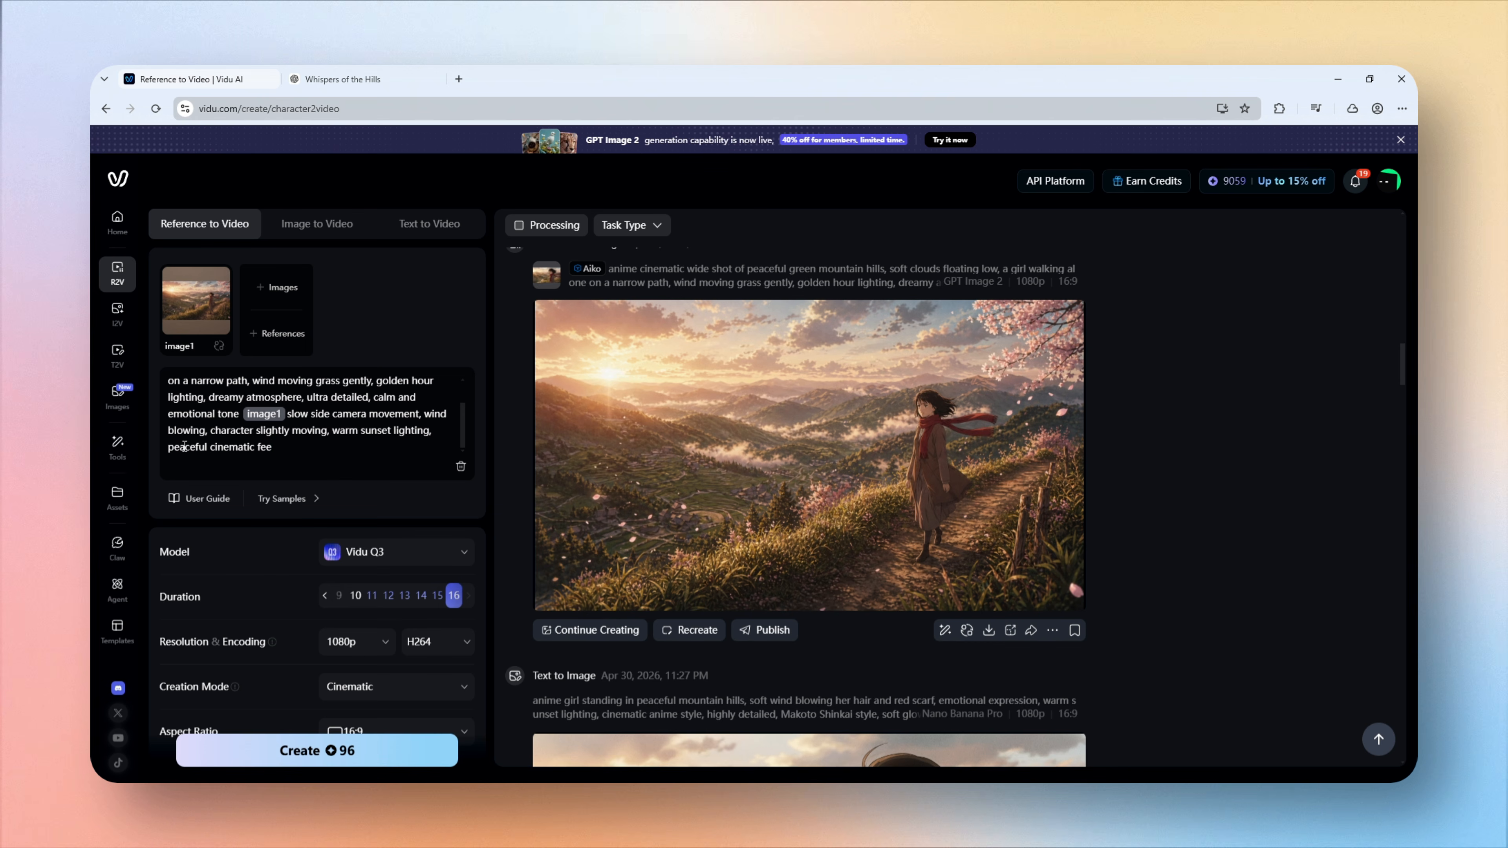
left_click(356, 751)
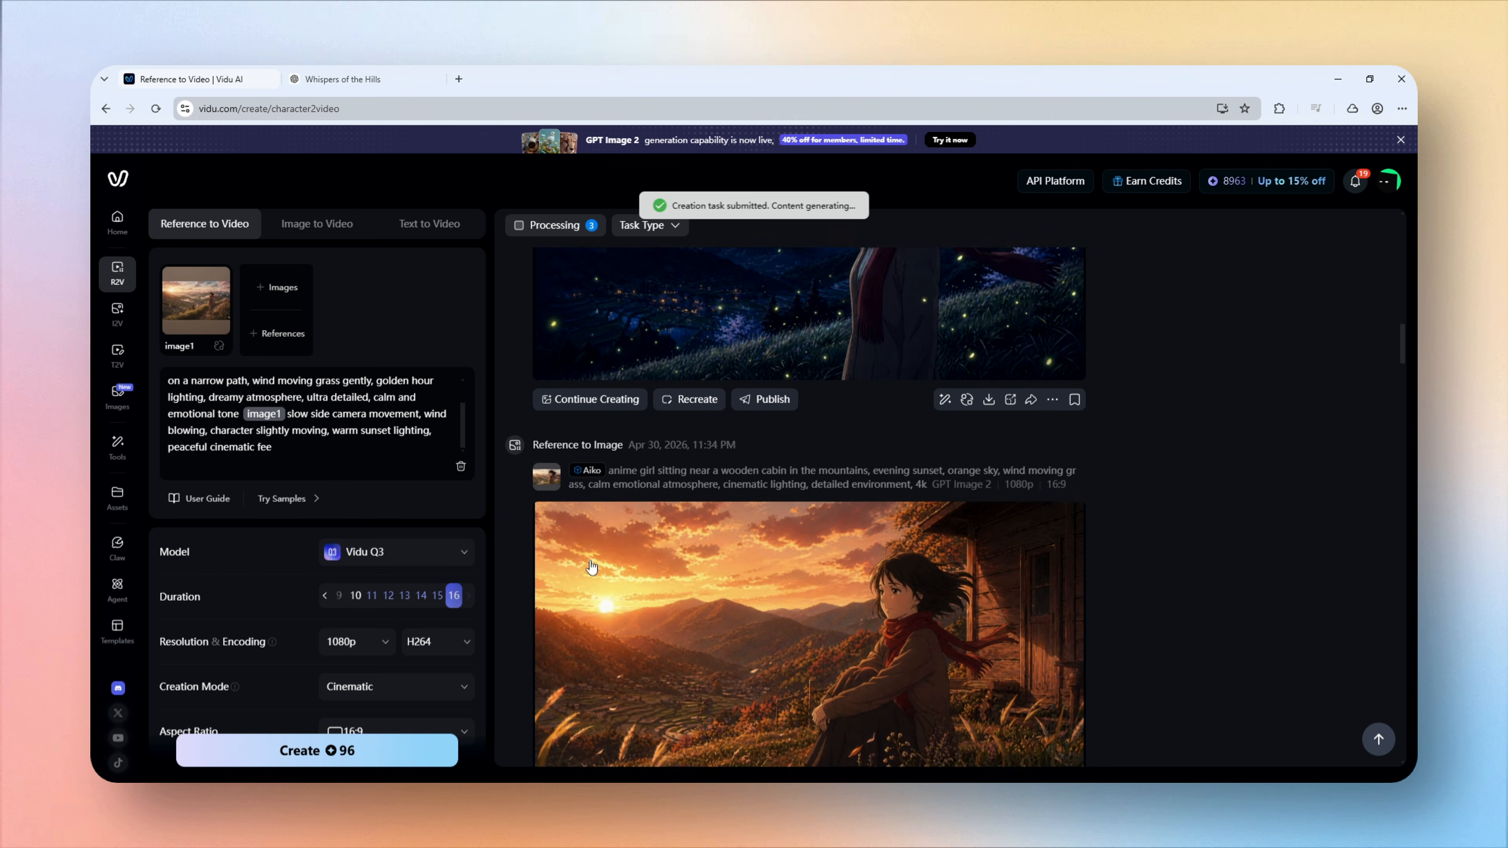
- Generate a video from the cabin sunset image, adding "gentle camera zoom, fireflies moving, soft night wind, subtle character motion, dreamy anime atmosphere" to its prompt
left_click(468, 473)
scroll(591, 563, "down", 3)
mouse_move(591, 569)
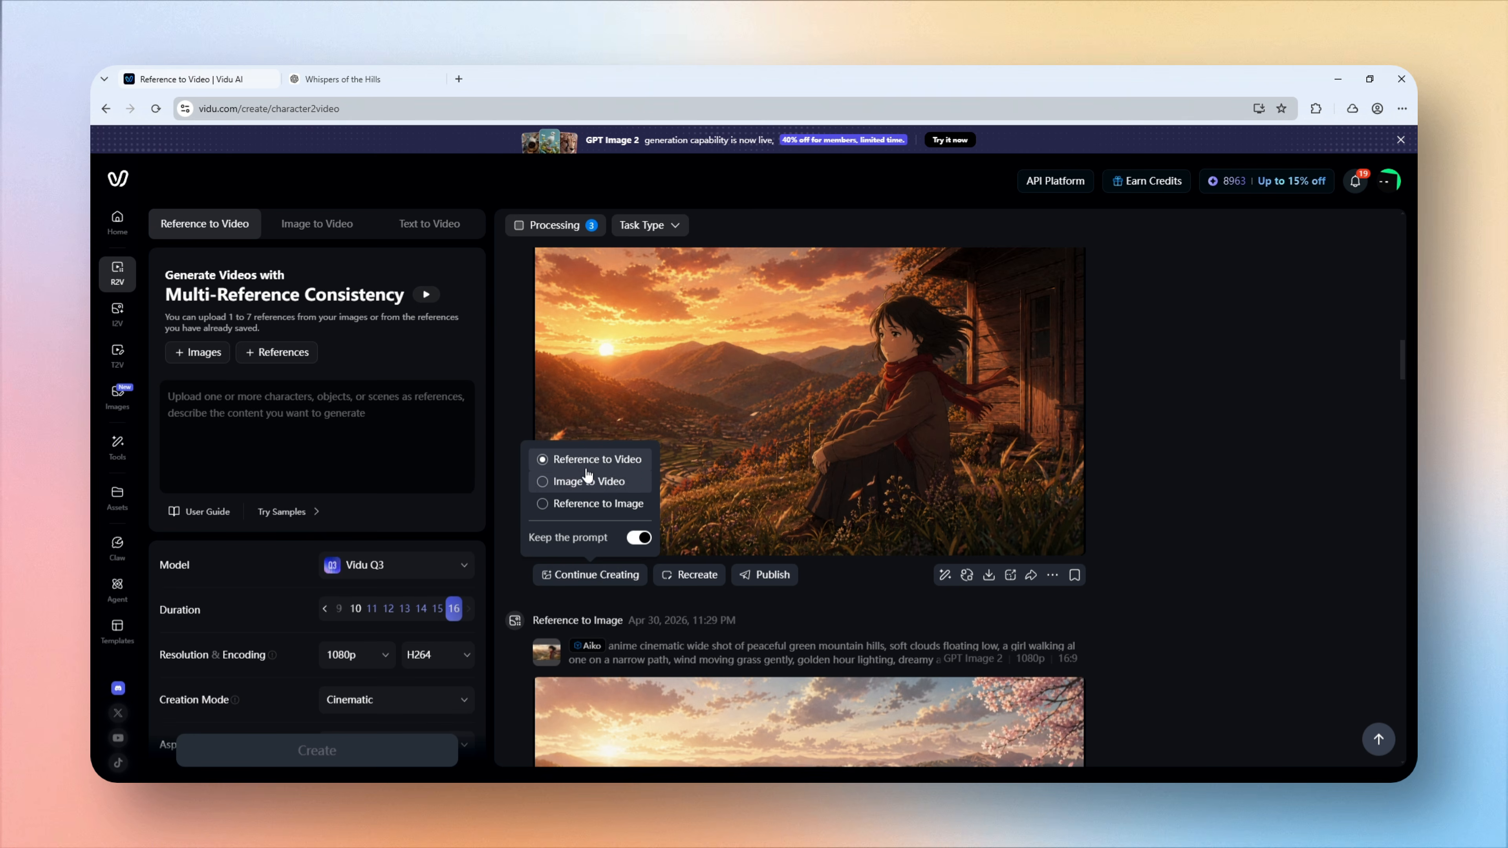
left_click(598, 461)
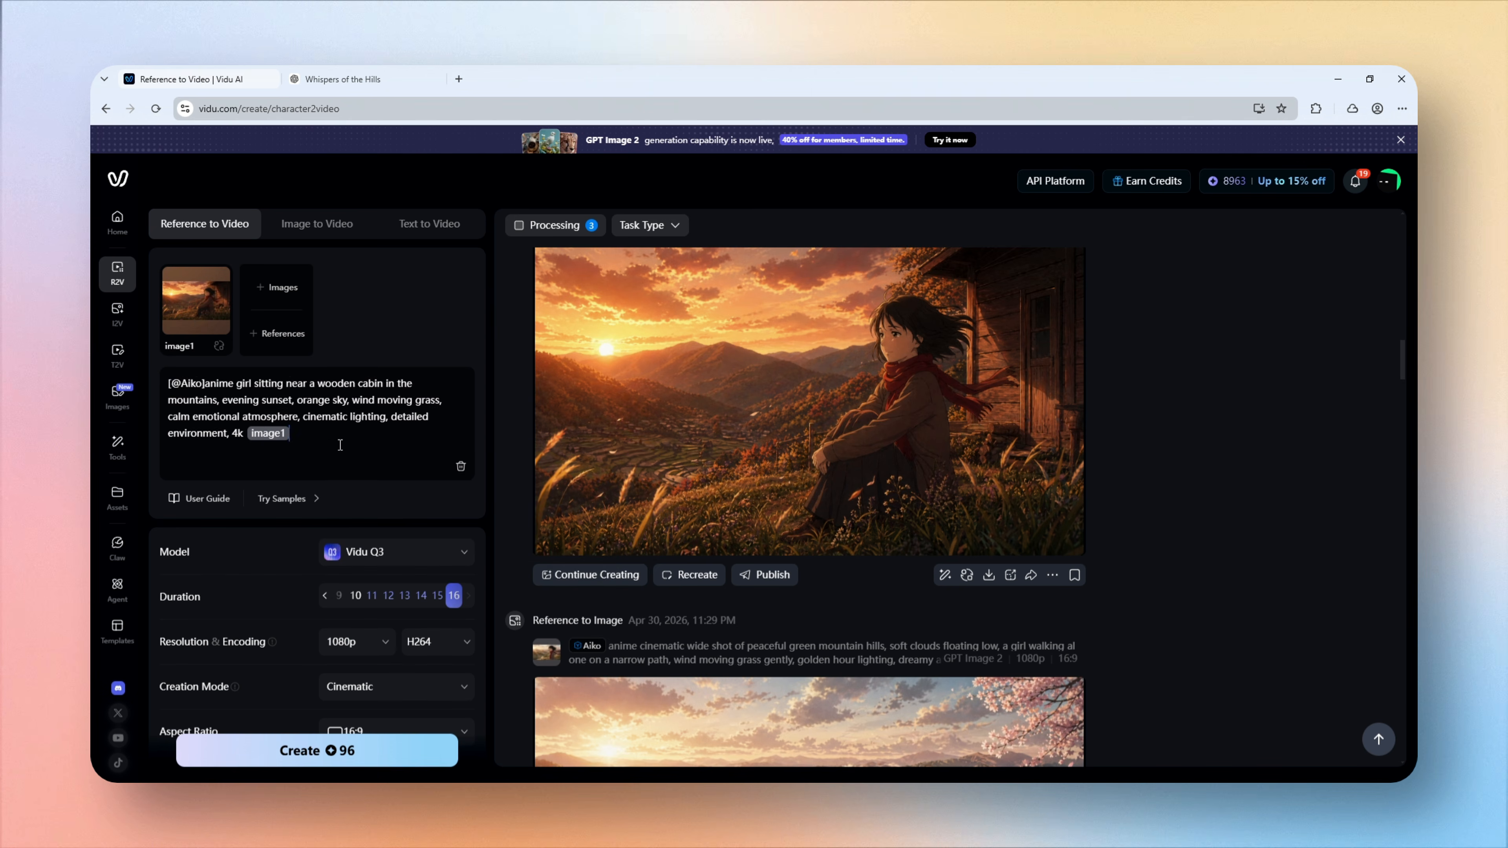
key("ctrl+v")
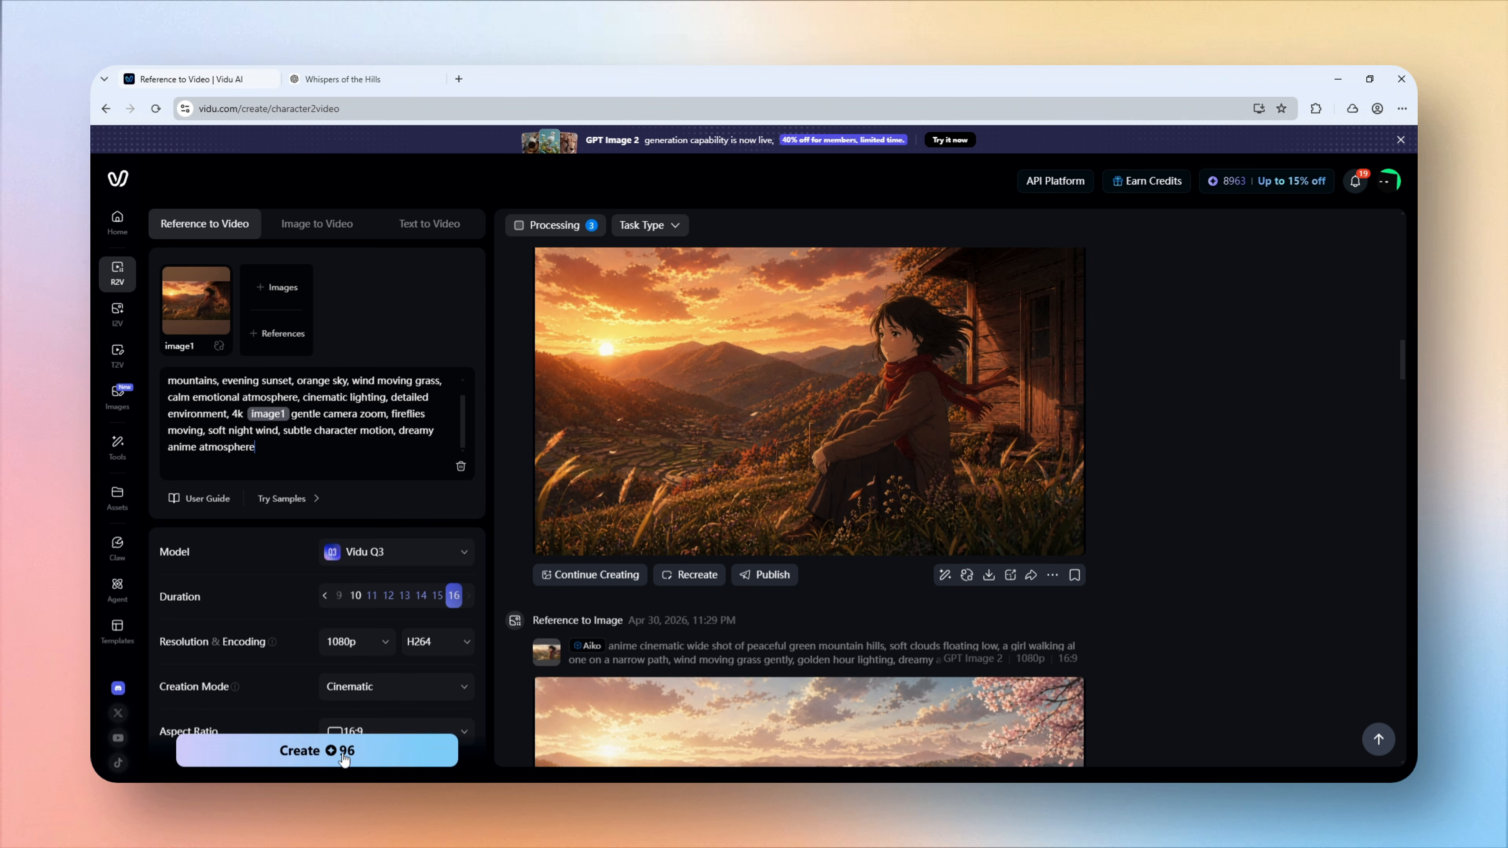
left_click(317, 750)
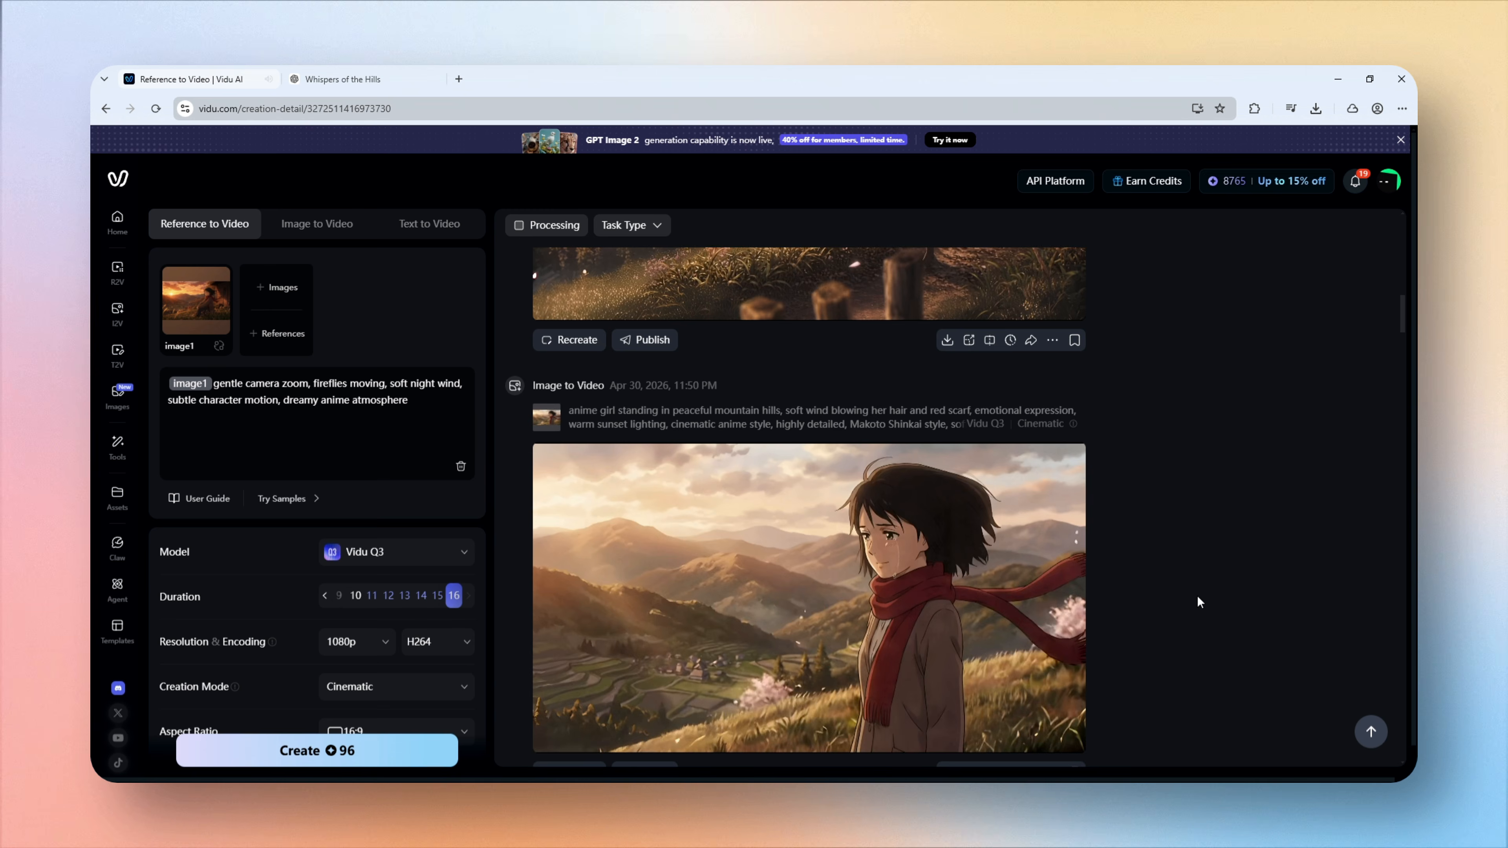
- Review the generated scene videos in the creation history, from the mountain hills clip up to the newest ones
scroll(1240, 585, "down", 3)
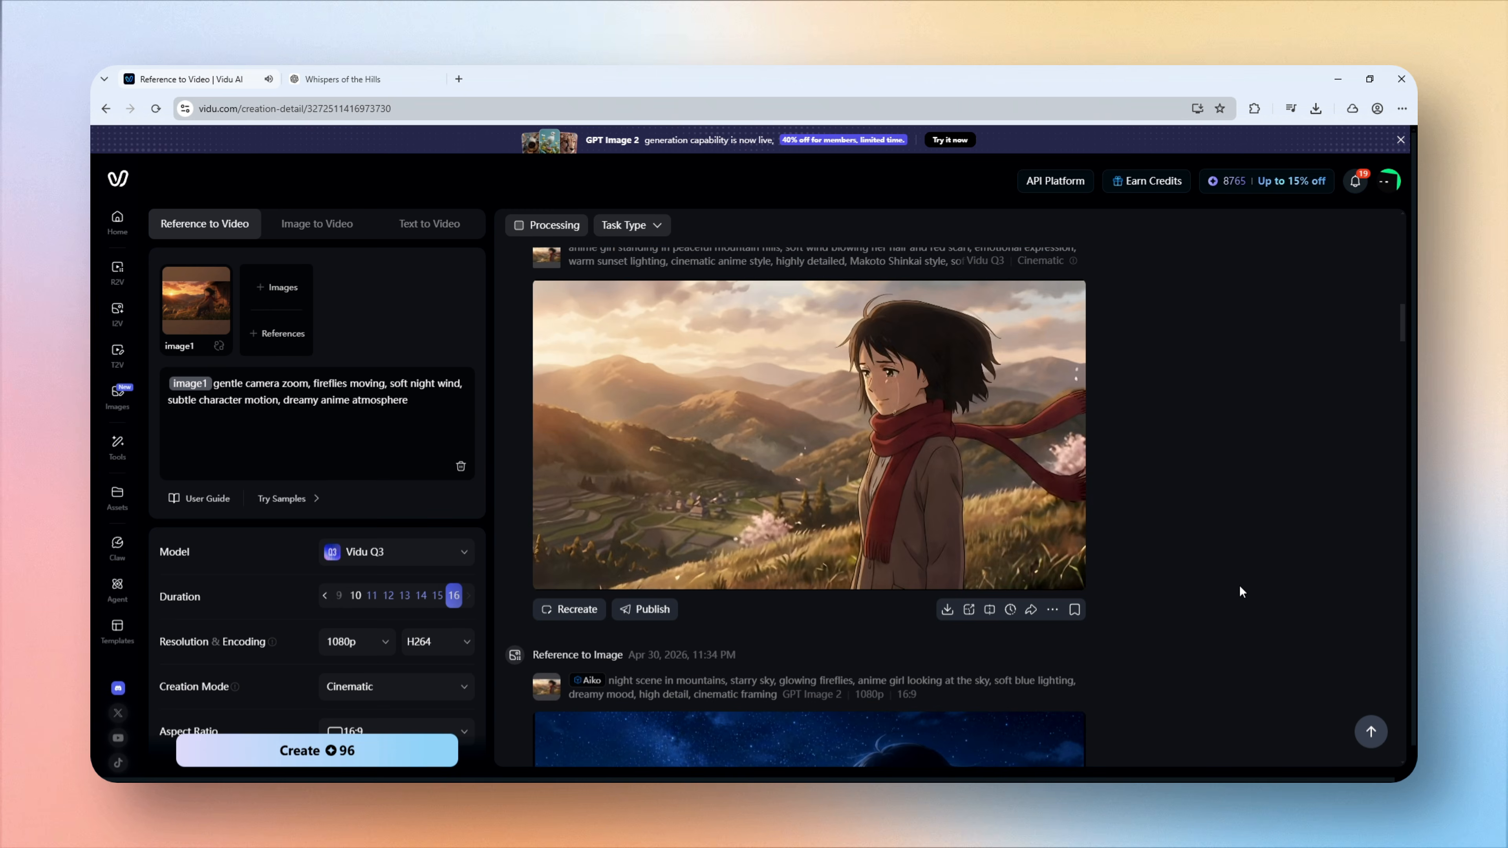
scroll(961, 519, "up", 6)
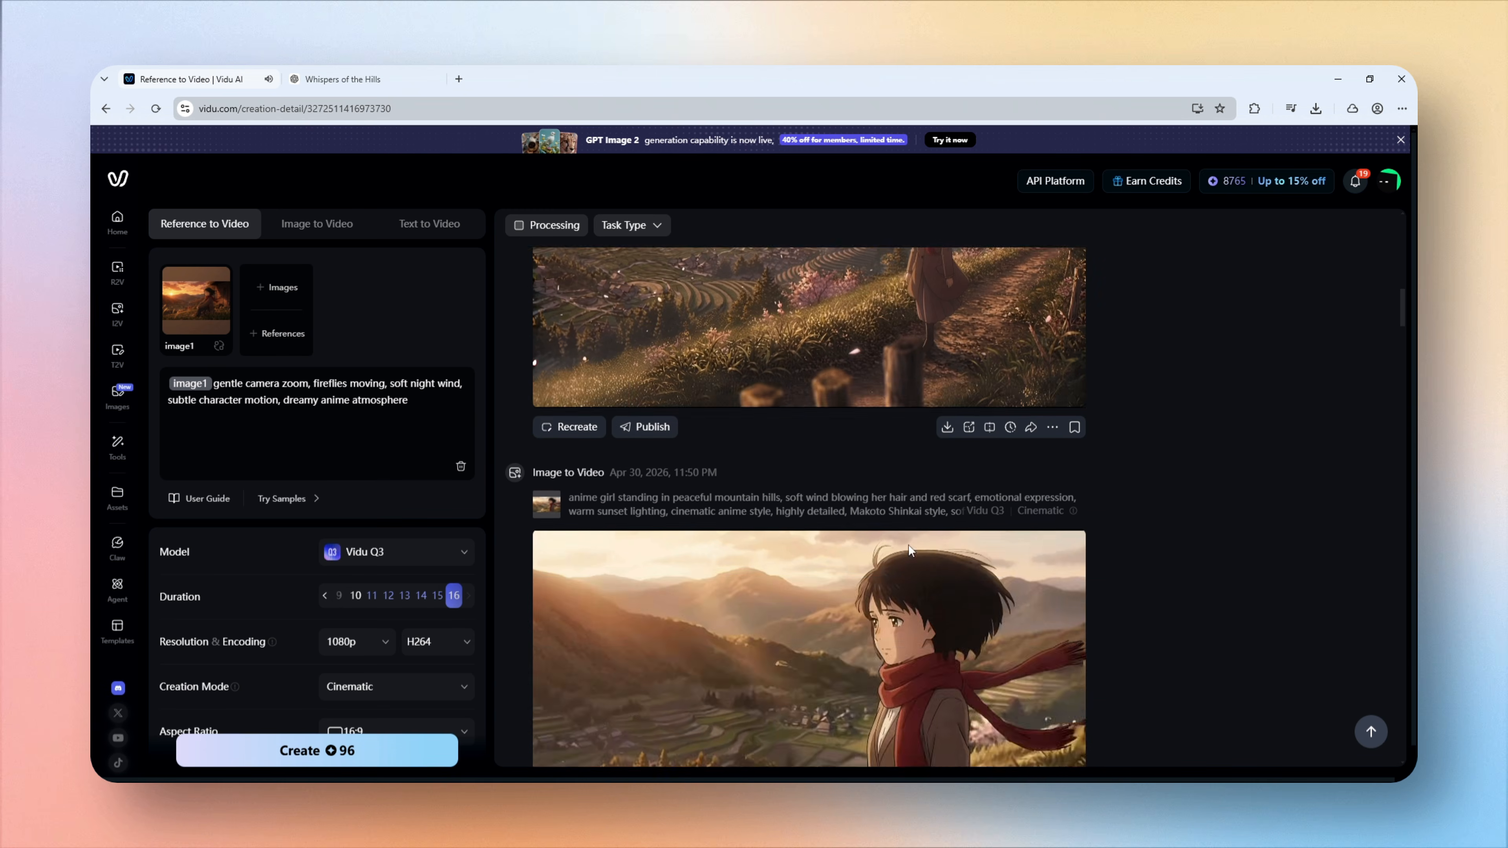
scroll(821, 484, "up", 7)
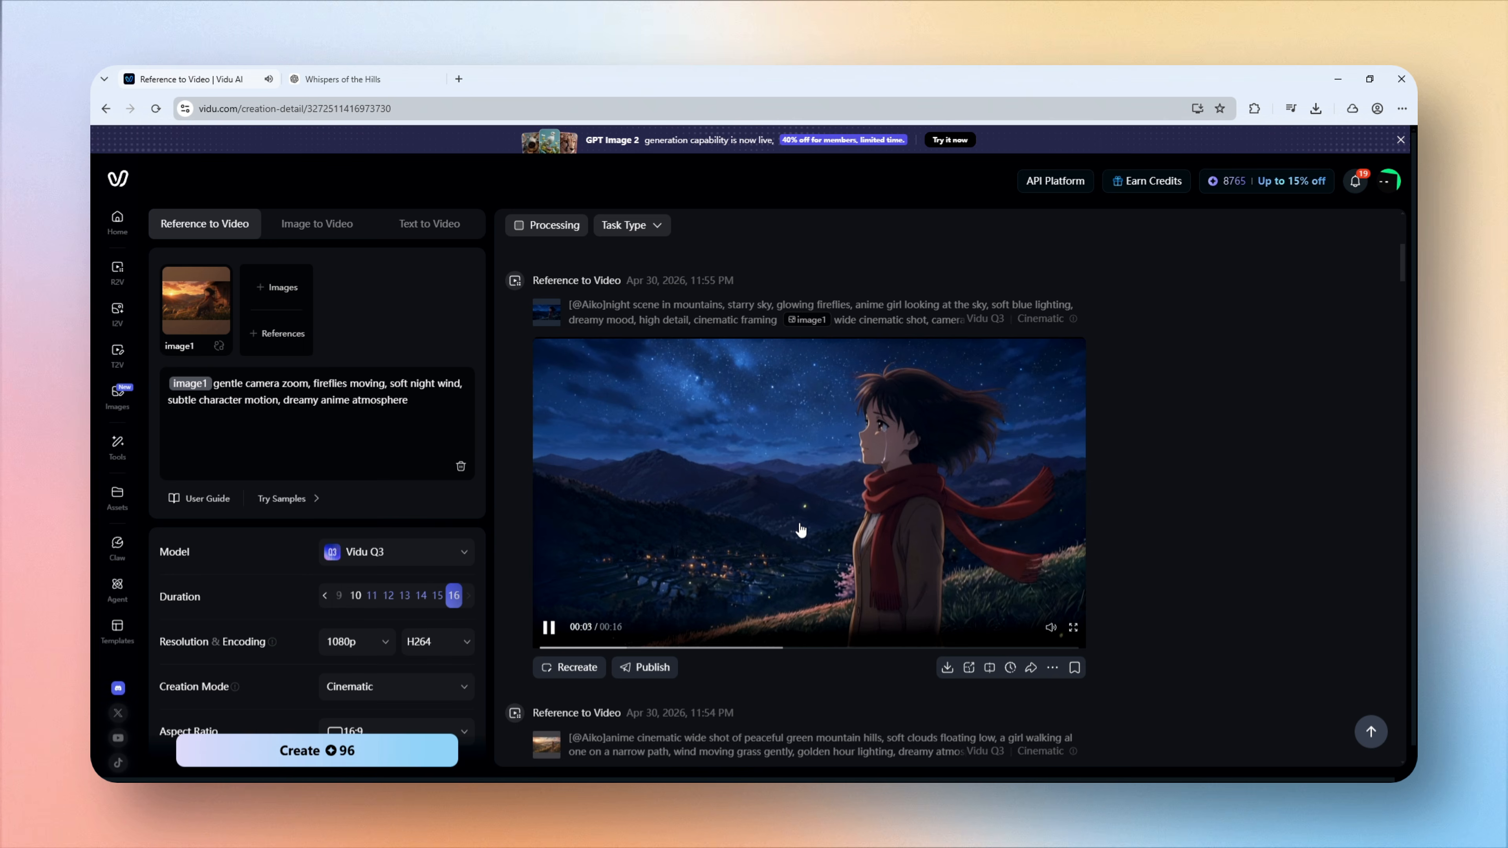
scroll(807, 529, "up", 5)
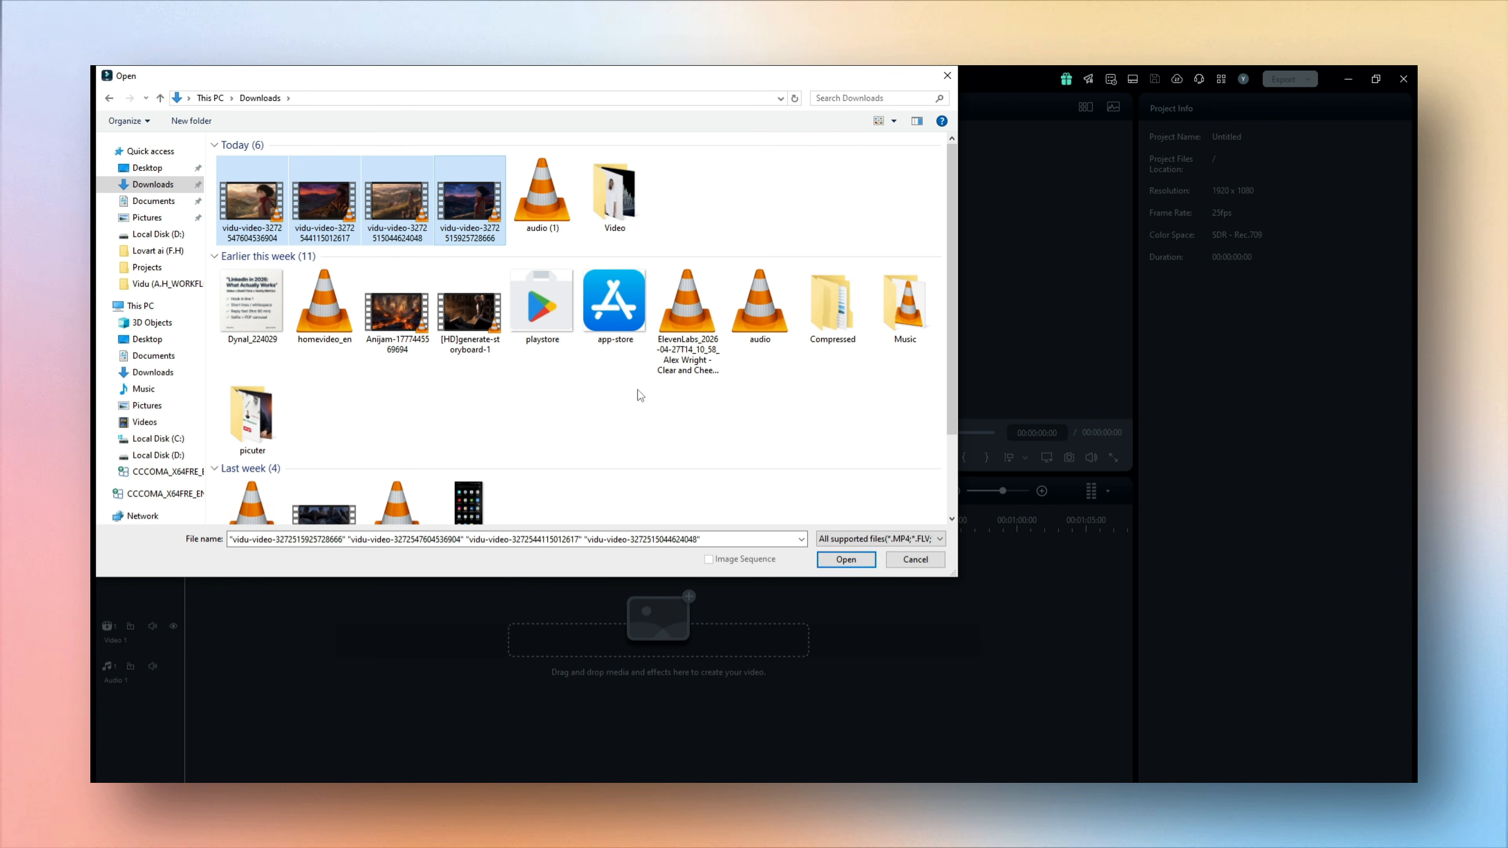
- Import the four generated Vidu videos from the Downloads folder into Wondershare Filmora
left_click(396, 264)
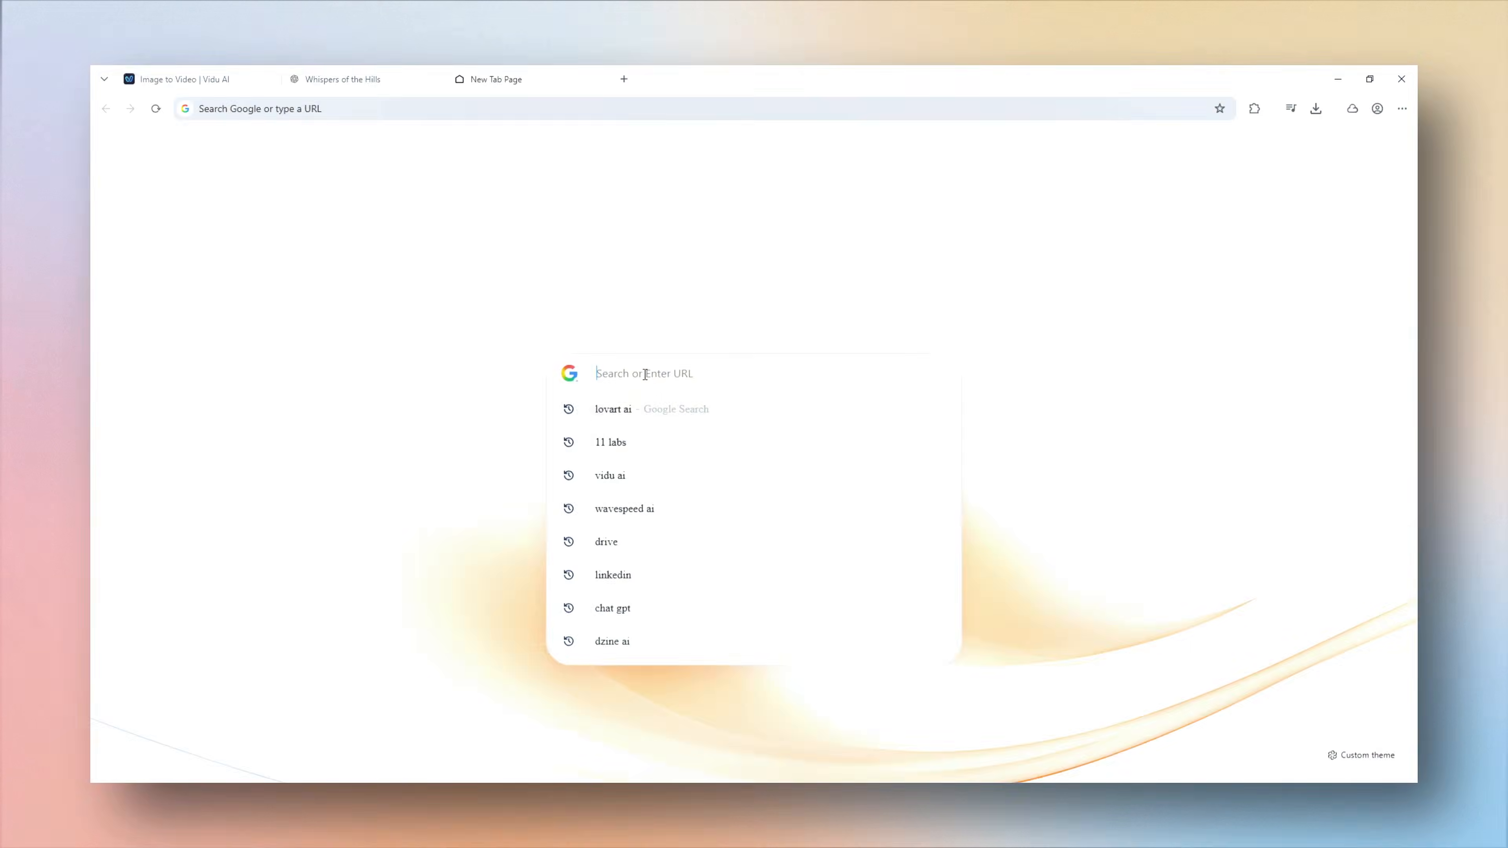
- Search for "11 labs" in a new browser tab and open the voice selection for the narration in ElevenLabs Text to Speech
left_click(612, 439)
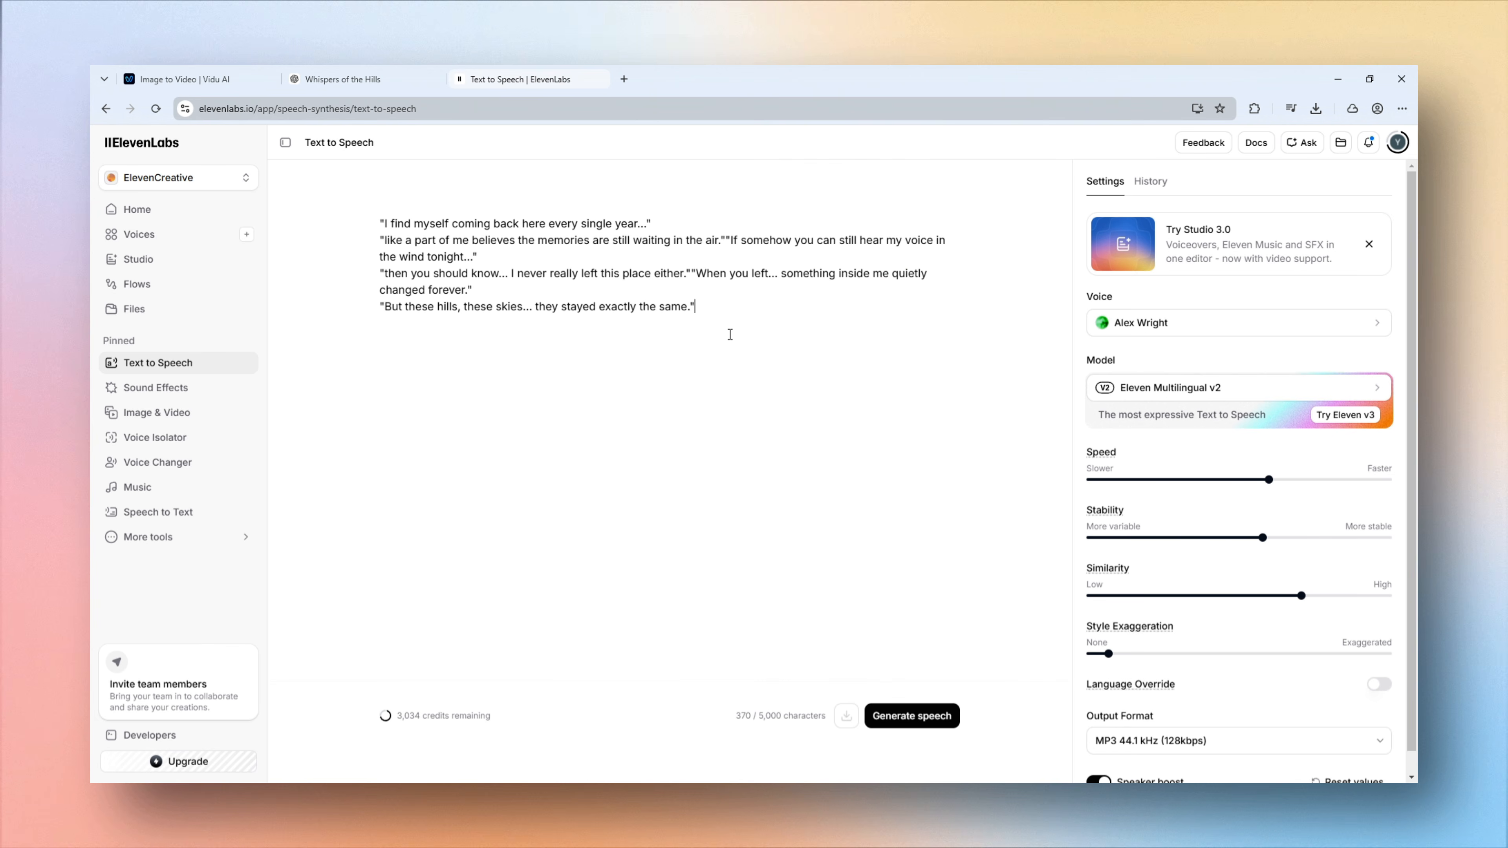
left_click(1164, 321)
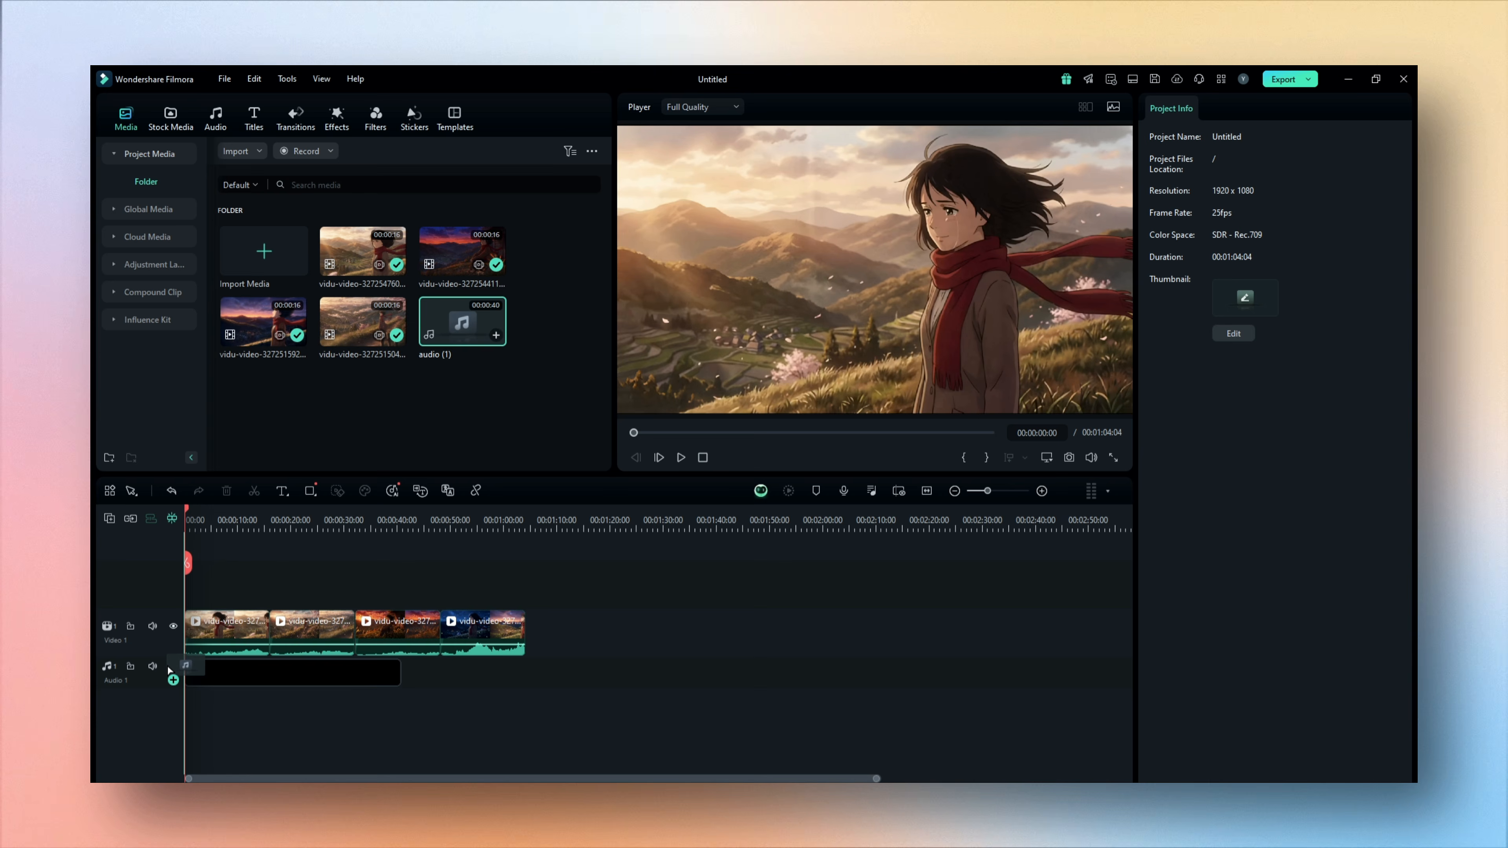
- In Filmora, place audio (1) at the start of the Audio 1 track and play the timeline at closer zoom
left_click_drag(170, 670, 172, 670)
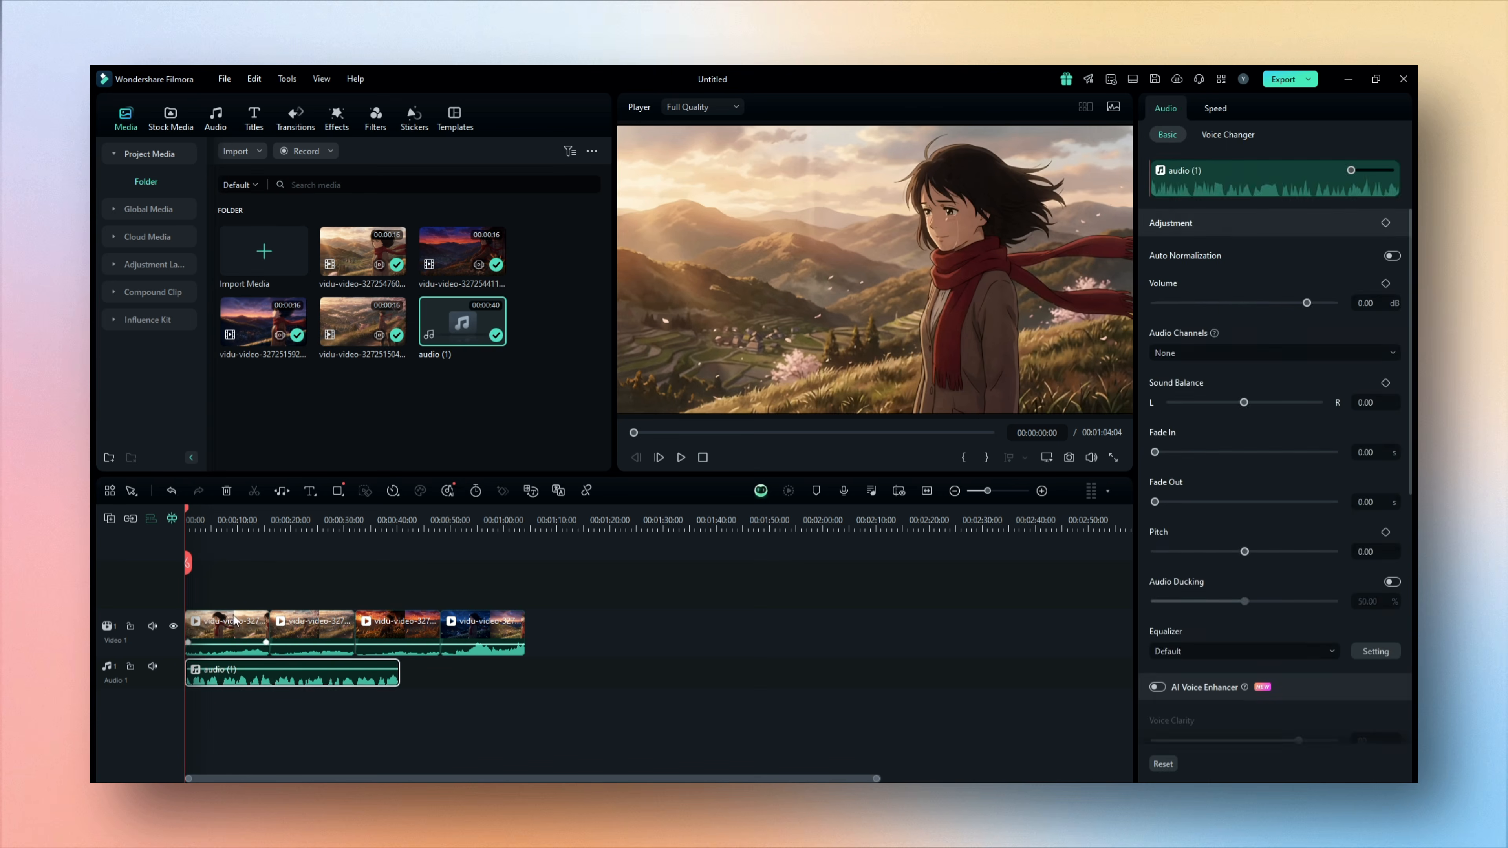
left_click(256, 597)
scroll(256, 597, "up", 4)
key("space")
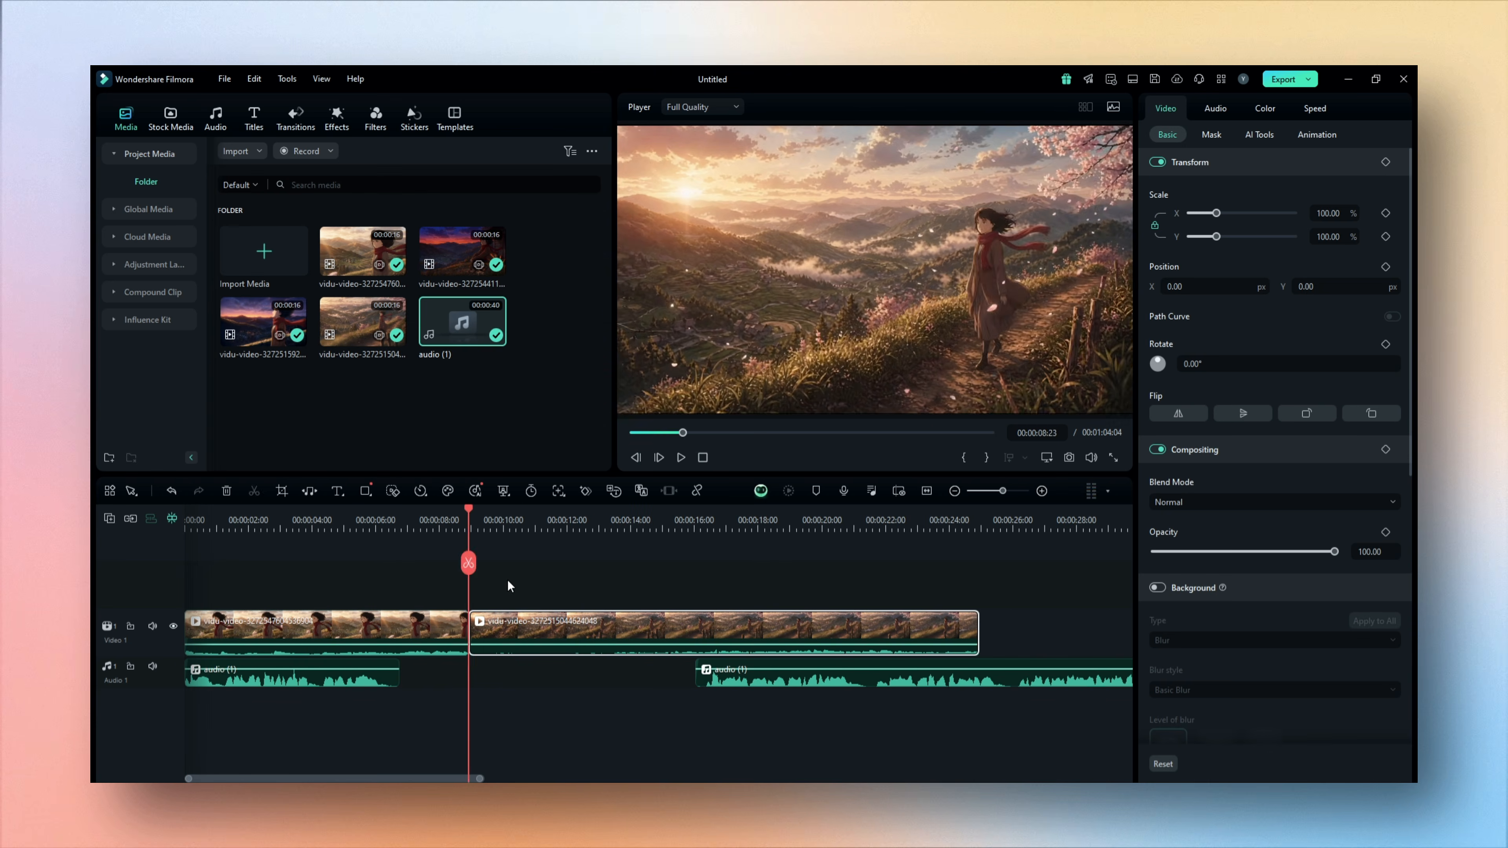
- Trim the start of the second video clip up to 00:00:15:02 and align the second audio (1) segment with the clip's start
left_click(649, 525)
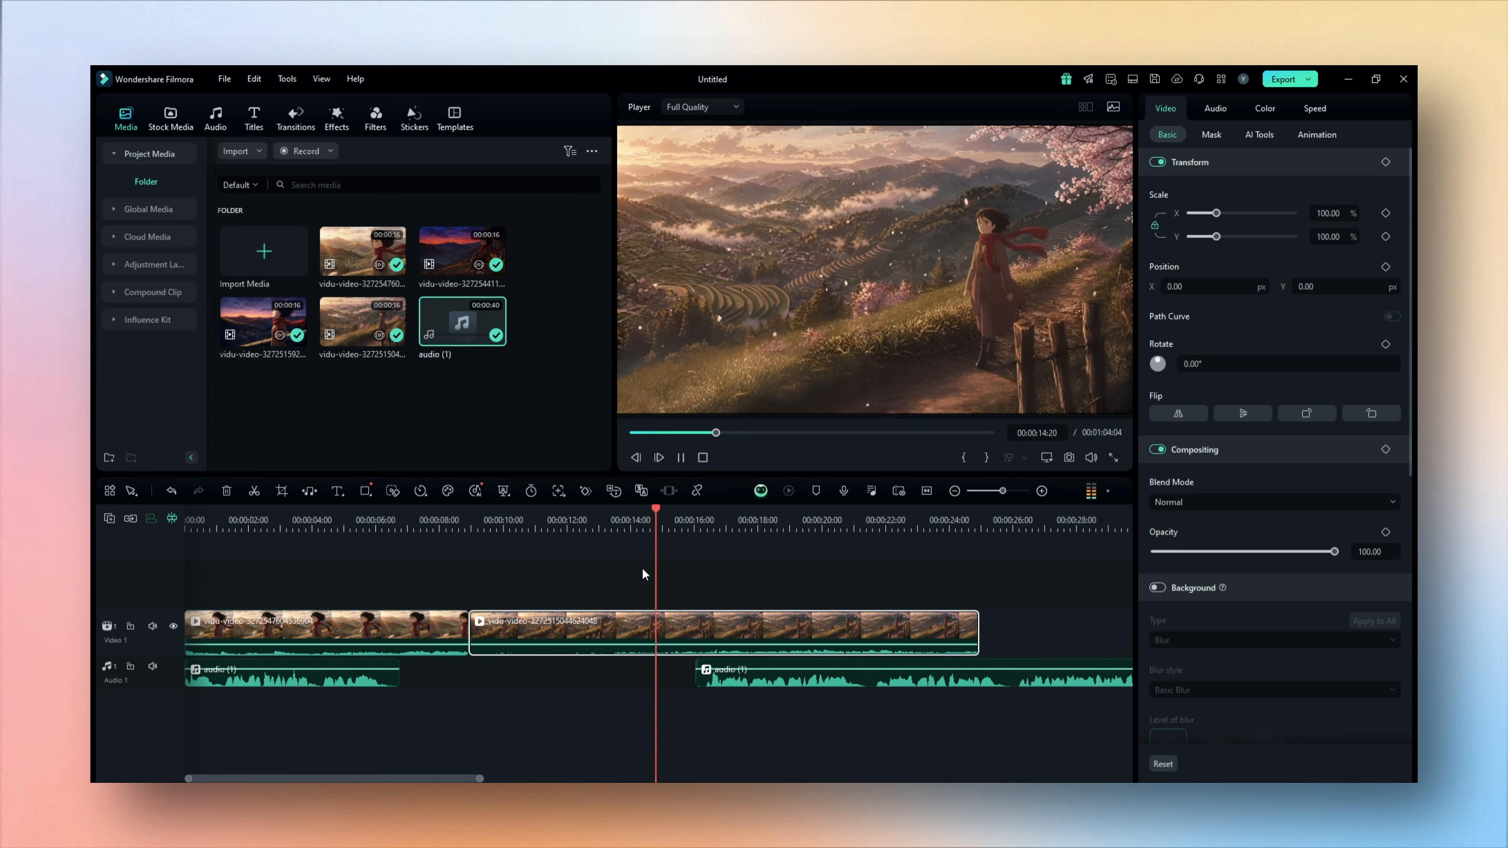
left_click_drag(553, 630, 555, 630)
left_click_drag(680, 677, 655, 677)
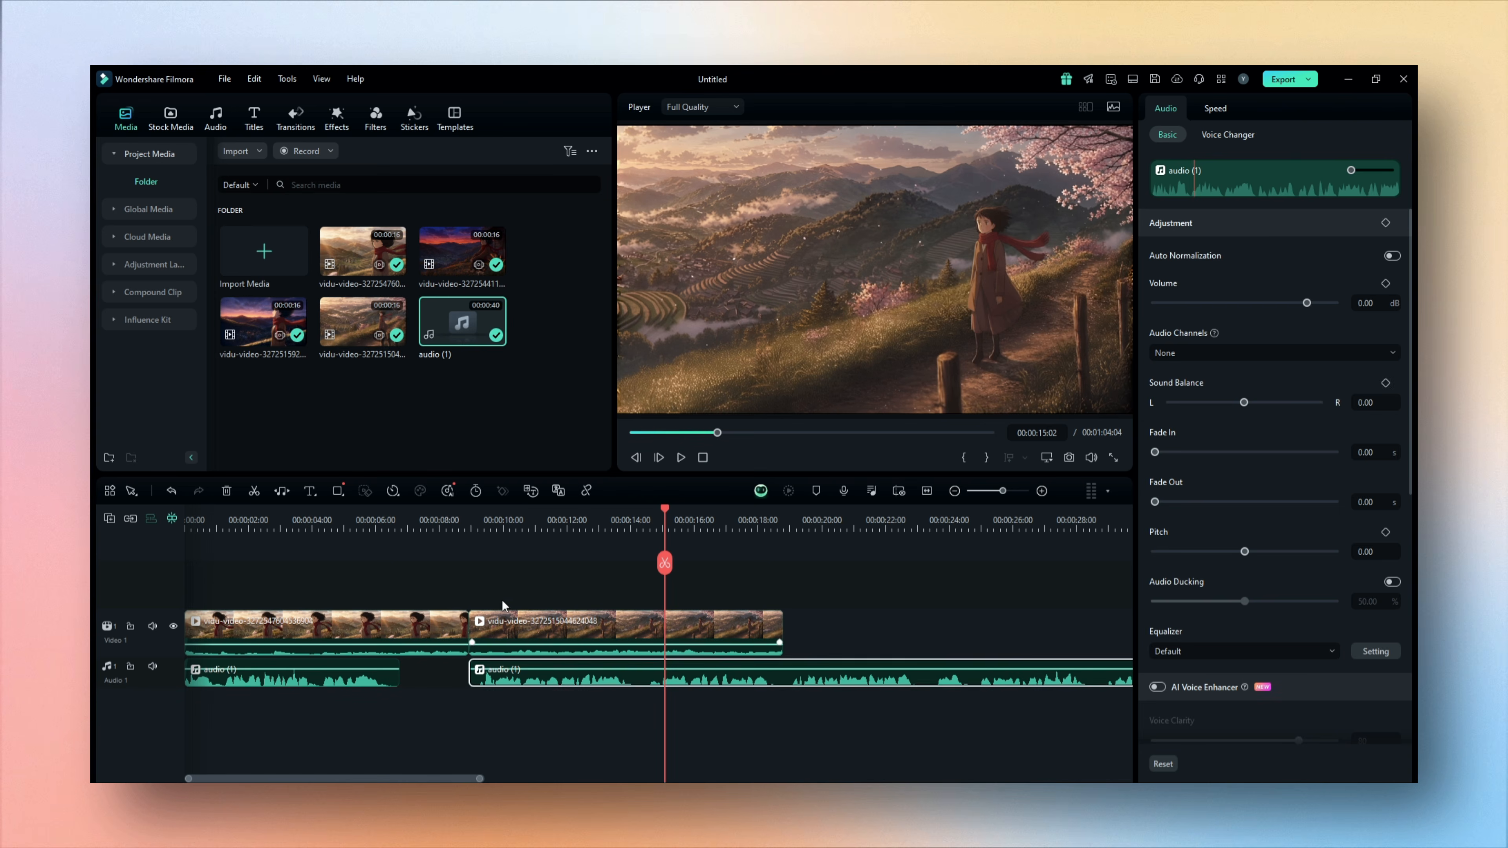